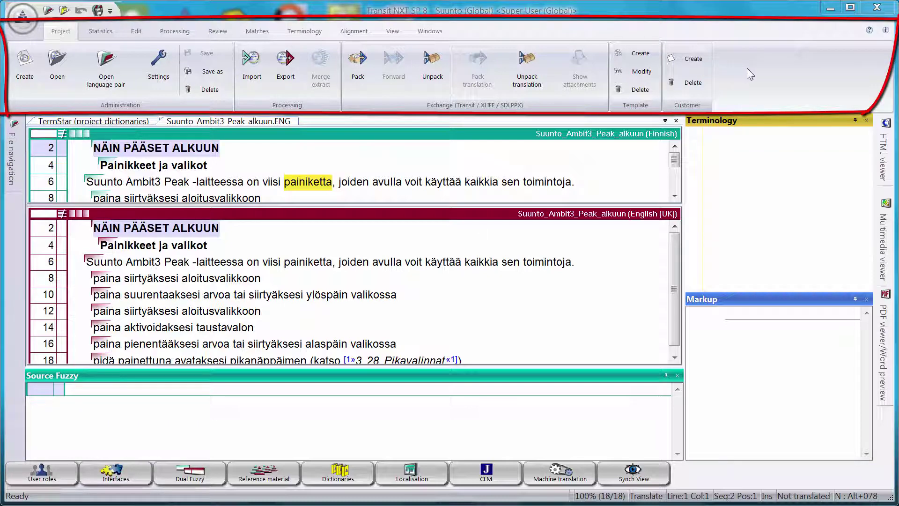
- Look through the Statistics, Editing, Processing, Match and Terminology tabs, then minimise the ribbon
left_click(97, 32)
left_click(135, 32)
left_click(174, 31)
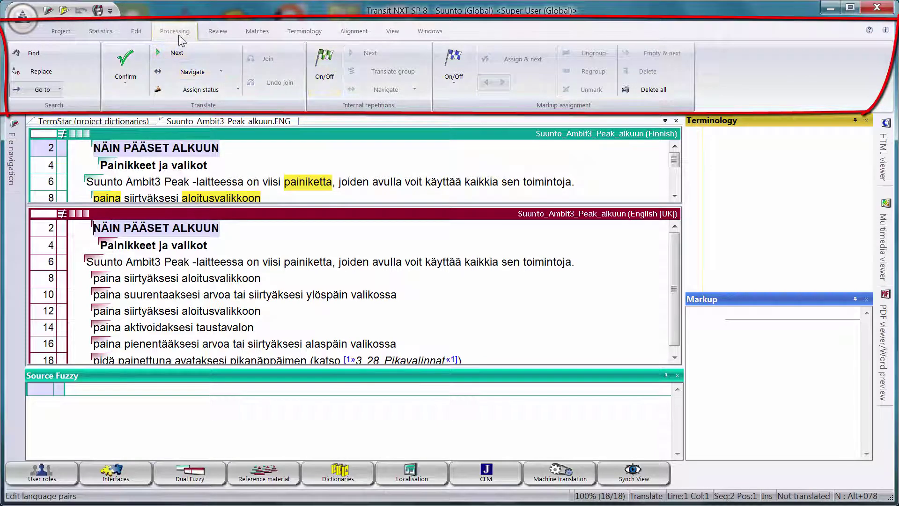
left_click(60, 33)
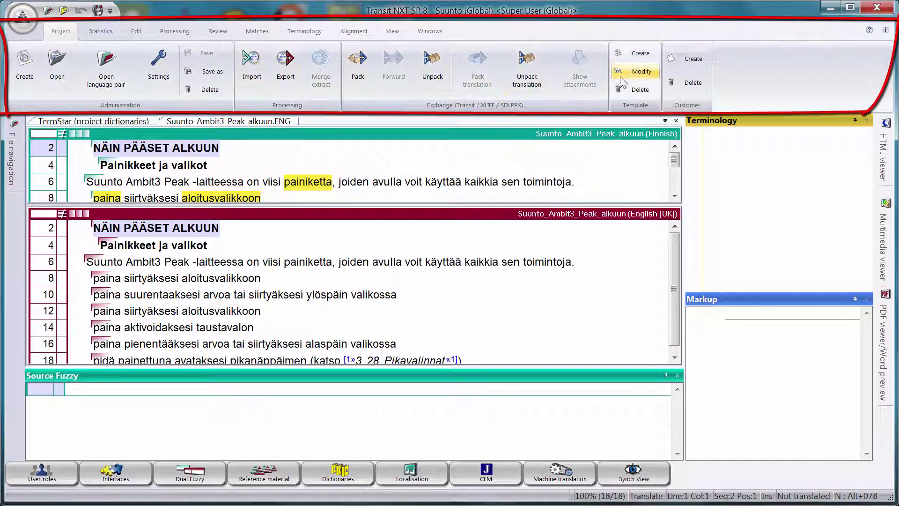
left_click(259, 32)
left_click(303, 32)
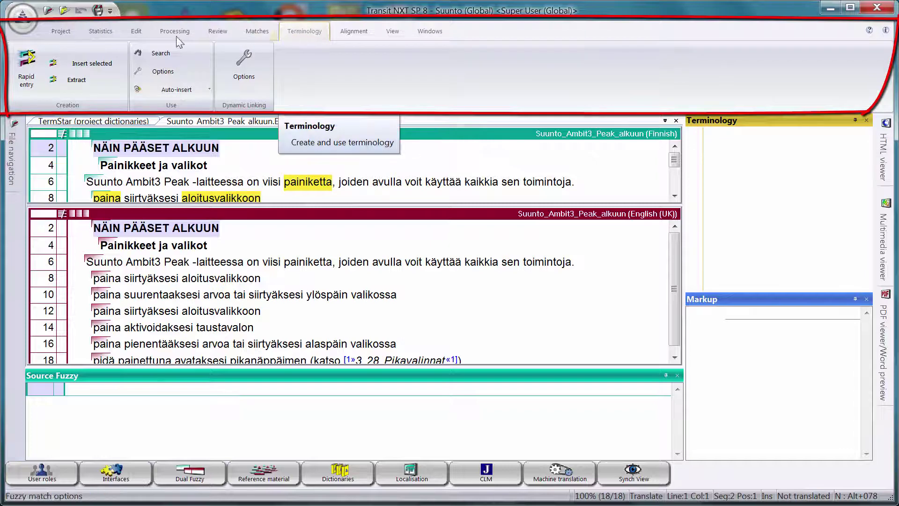
left_click(61, 31)
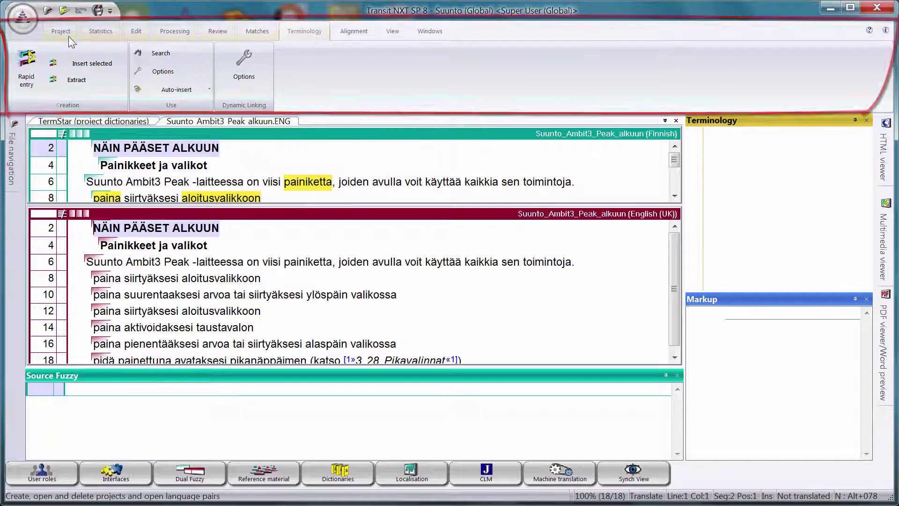
right_click(758, 60)
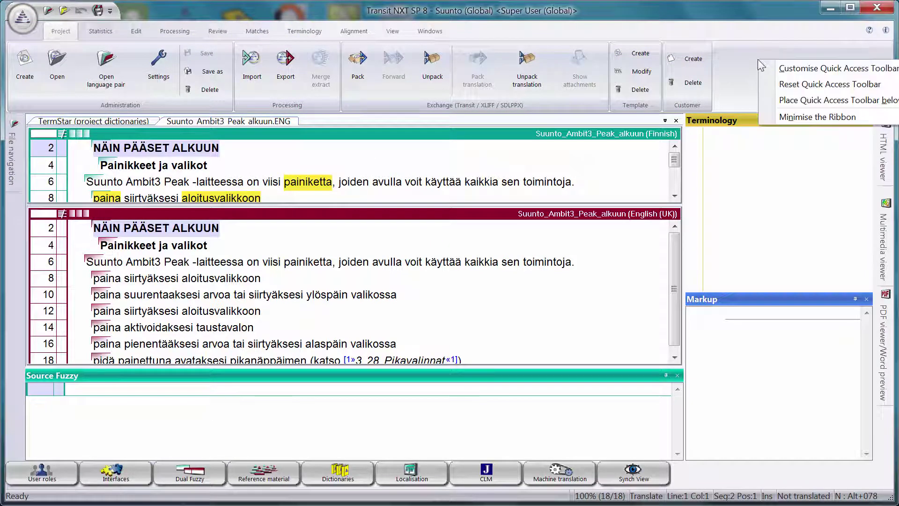
left_click(791, 118)
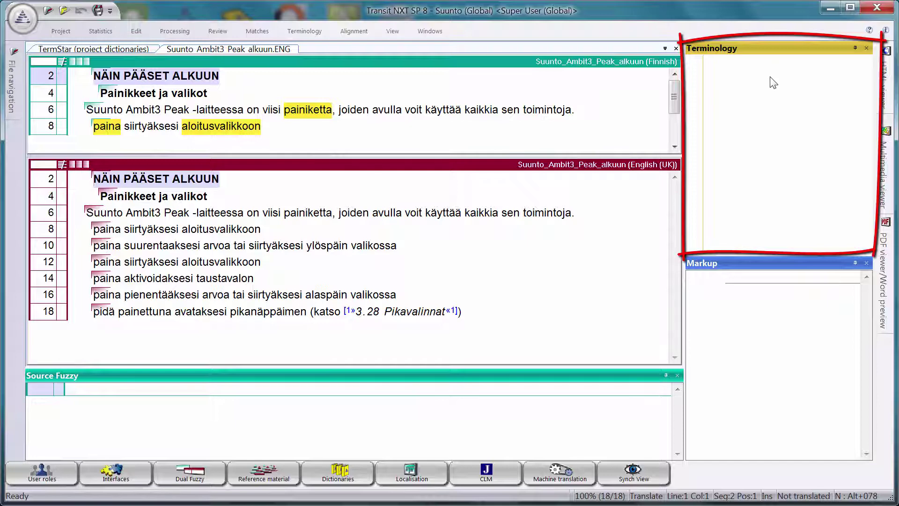
- Select segment 8, then segment 18 to see 'pidä painettuna' suggested as 'keep pressed to'
left_click(43, 127)
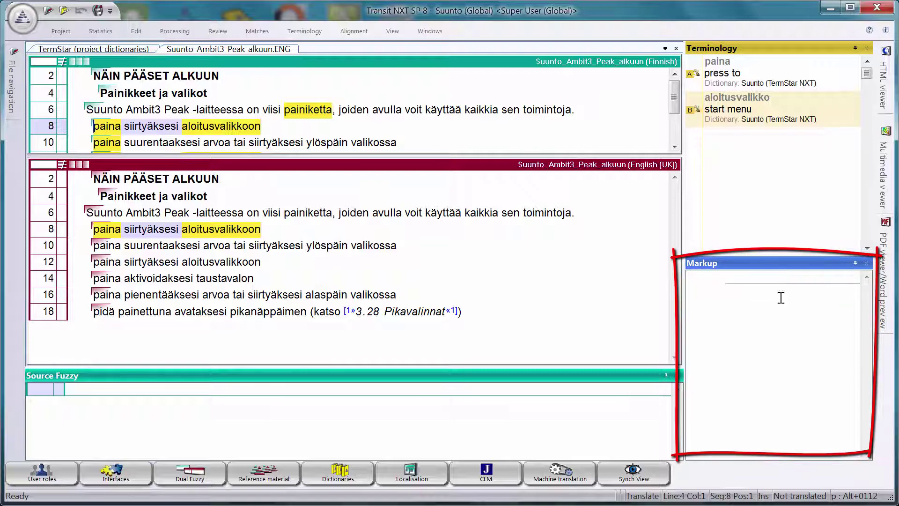
left_click(44, 312)
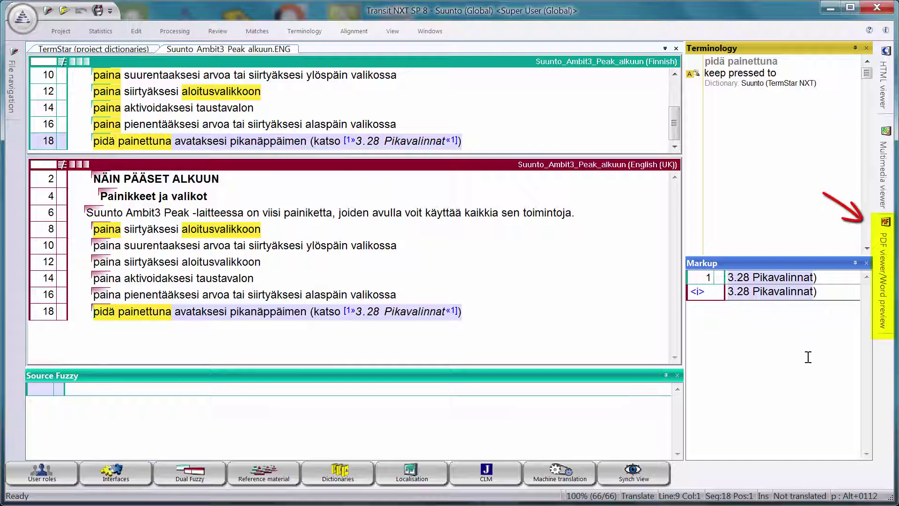
- View the source preview of section 2 with its watch-button diagram, then select segment 10
left_click(886, 283)
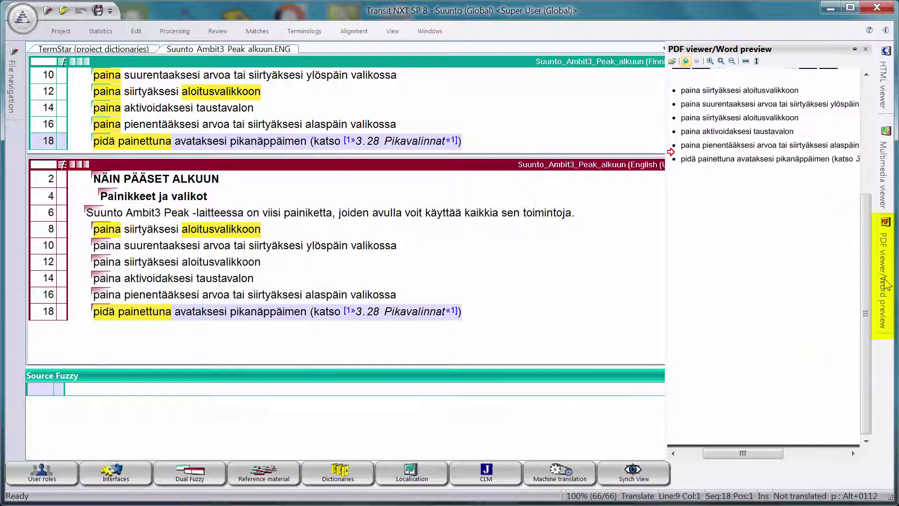
scroll(867, 201, "up", 5)
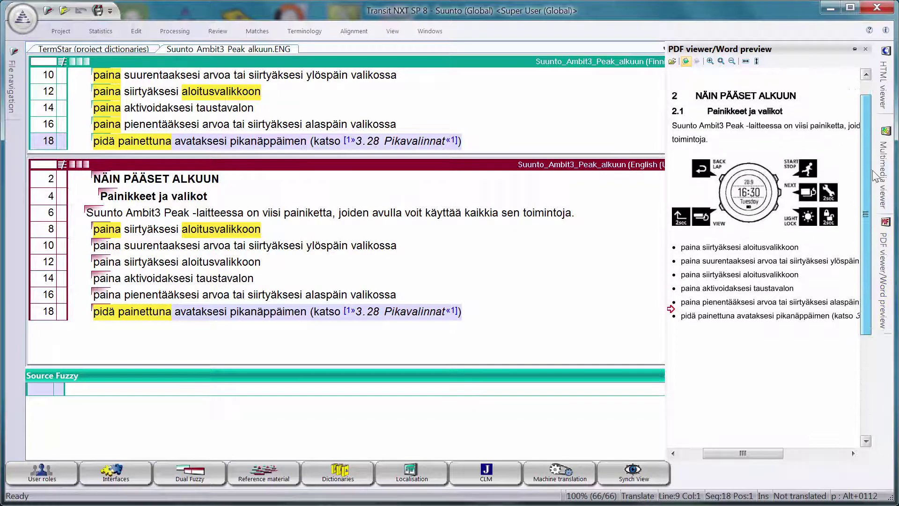
scroll(873, 171, "up", 1)
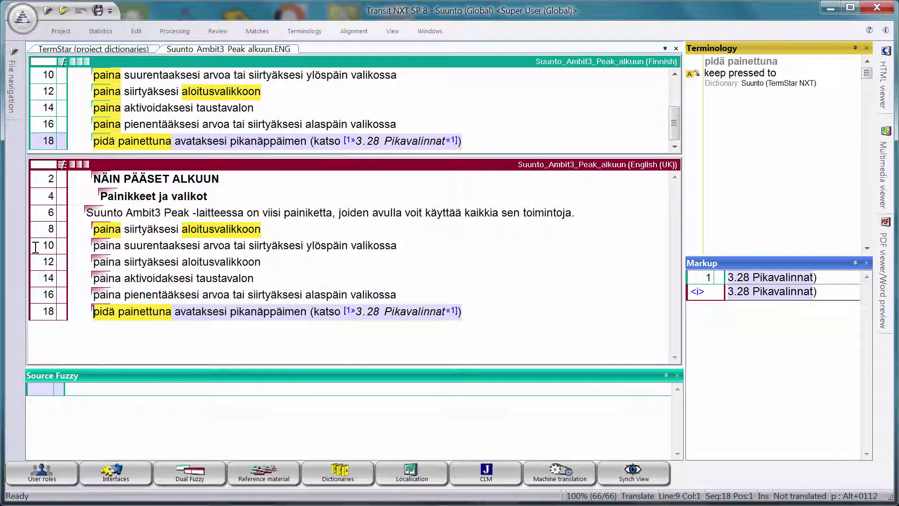
left_click(36, 247)
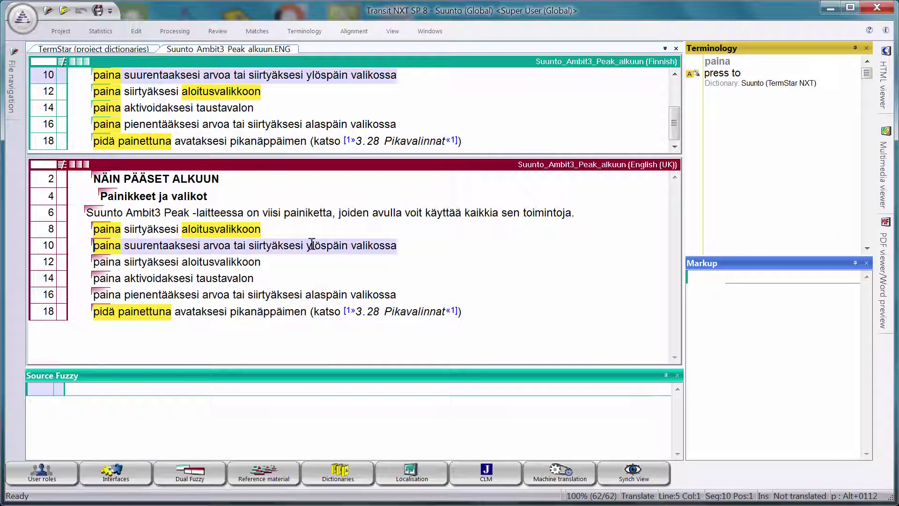
mouse_move(886, 273)
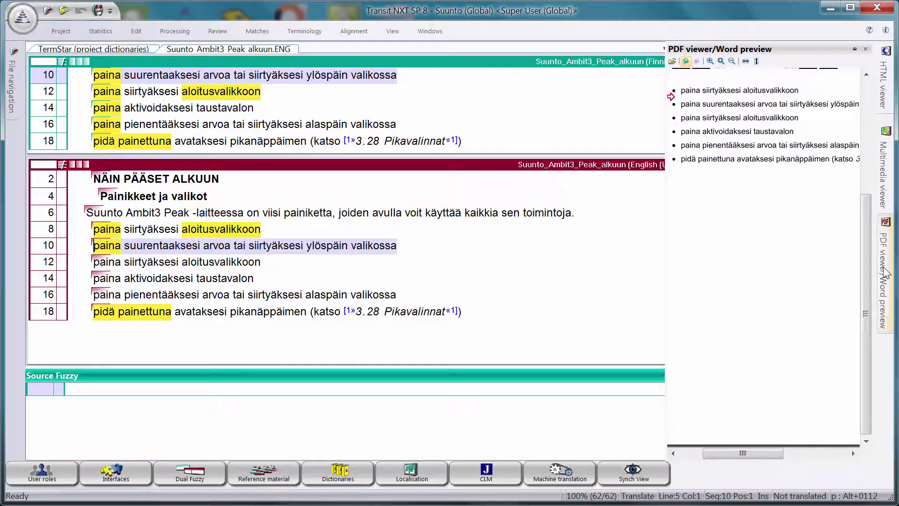
left_click_drag(865, 248, 863, 209)
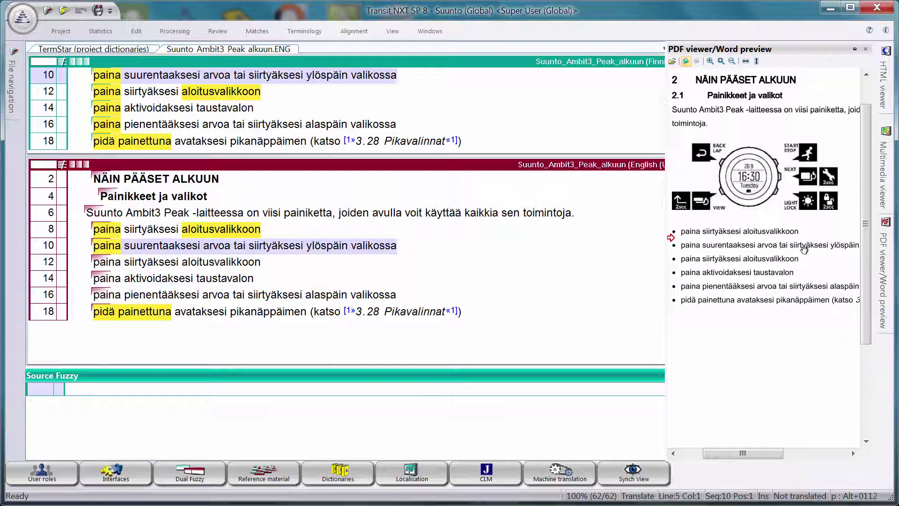
- Replace the Finnish heading in target segment 2 with 'GETTING STARTED'
scroll(674, 98, "up", 2)
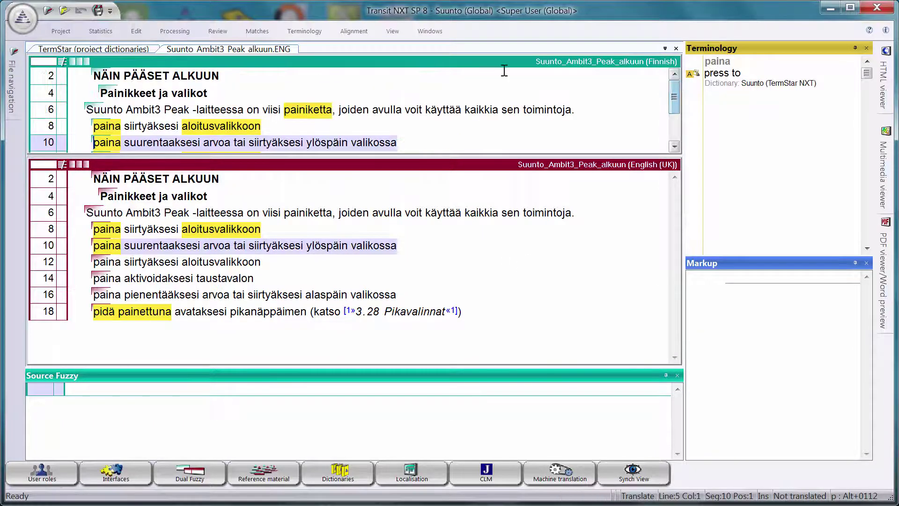
left_click(57, 79)
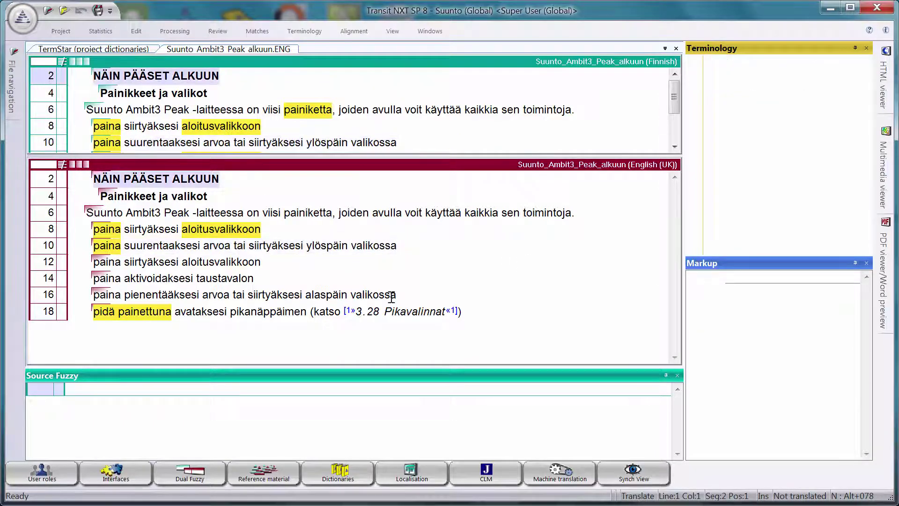
left_click(225, 177)
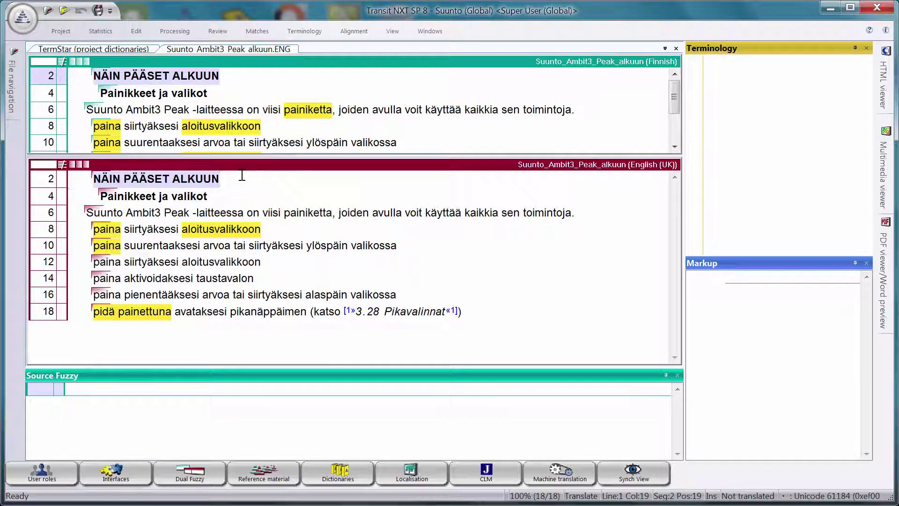
key("Home")
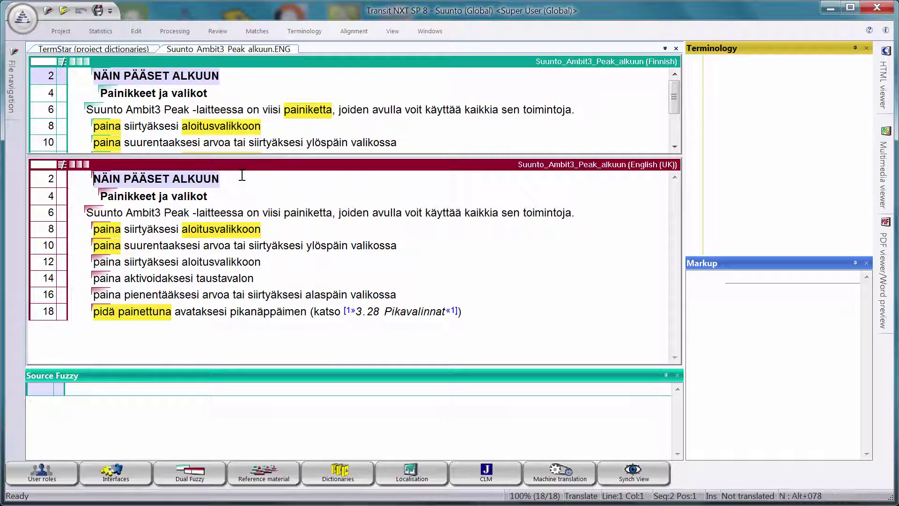
key("shift+End")
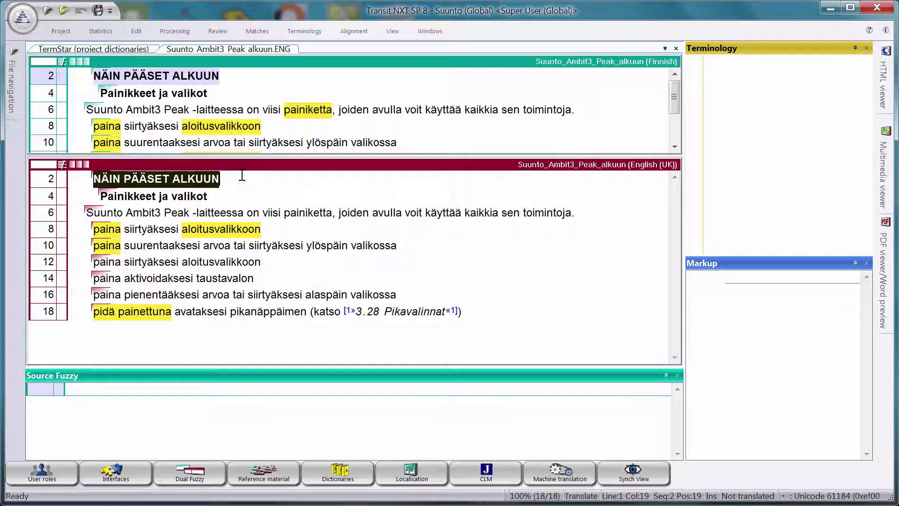
key("Delete")
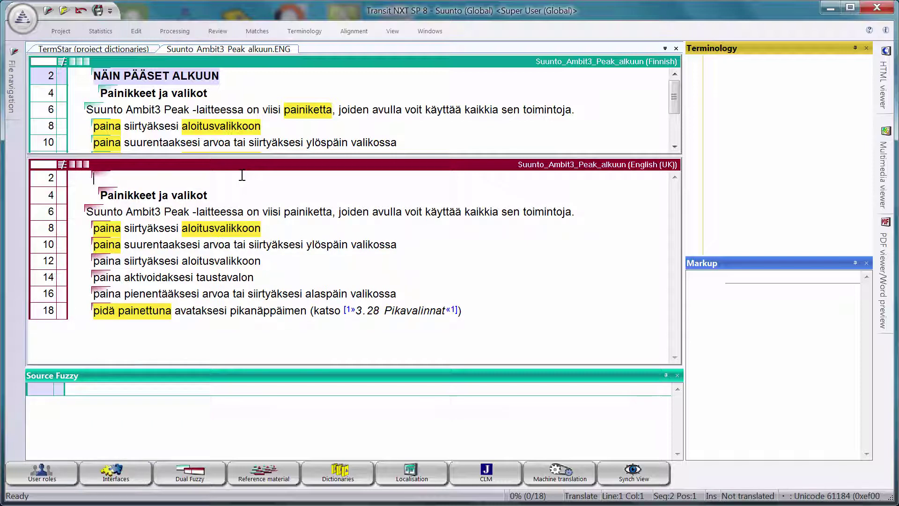
type("GETTING STARTED")
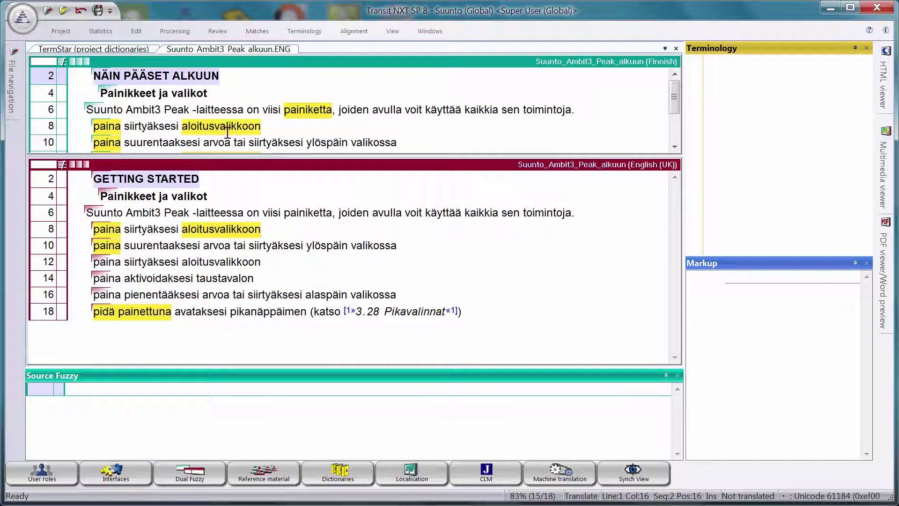
- Show the Processing ribbon commands, then hide them again
left_click(174, 33)
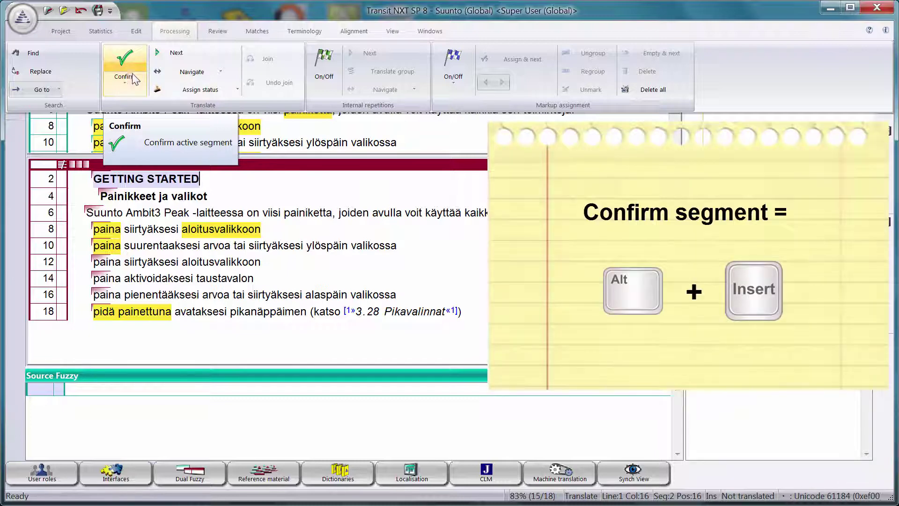
left_click(205, 181)
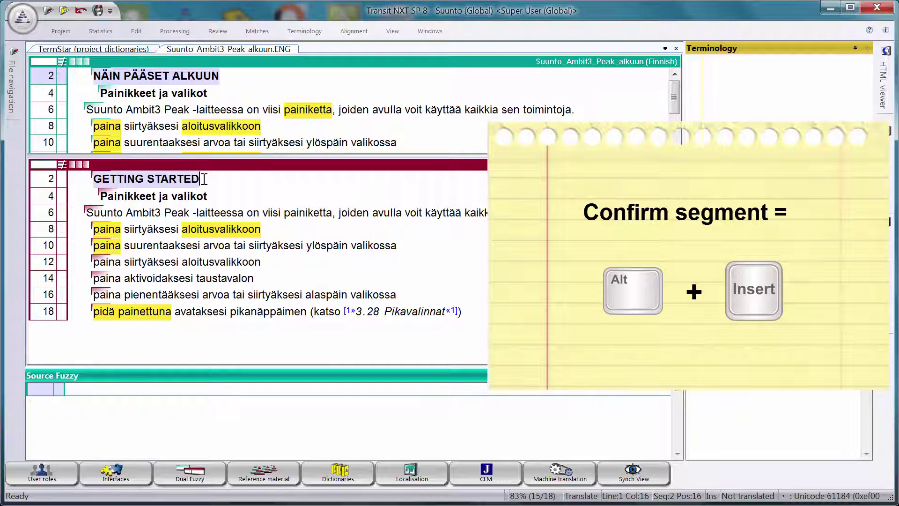
- Confirm segment 2 and replace segment 4's 'Painikkeet ja valikot' with 'Buttons and menus'
key("alt+Insert")
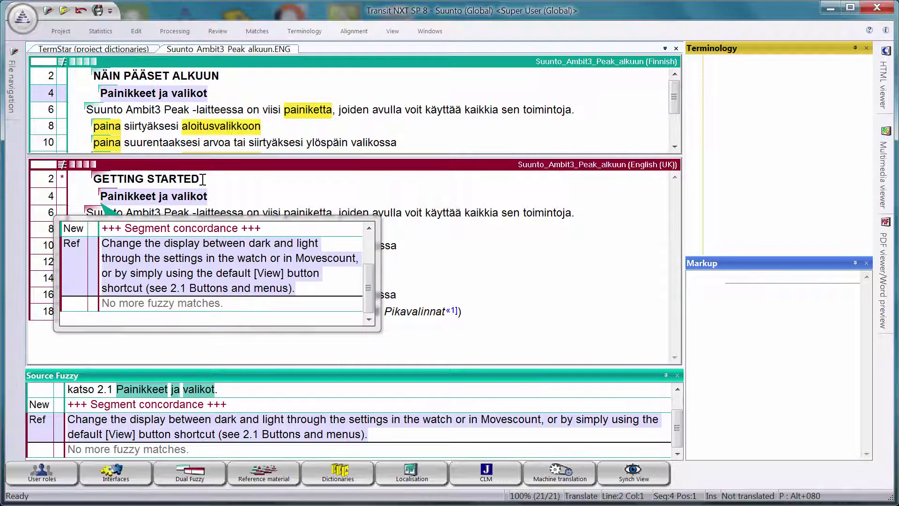
left_click(172, 197)
key("Delete")
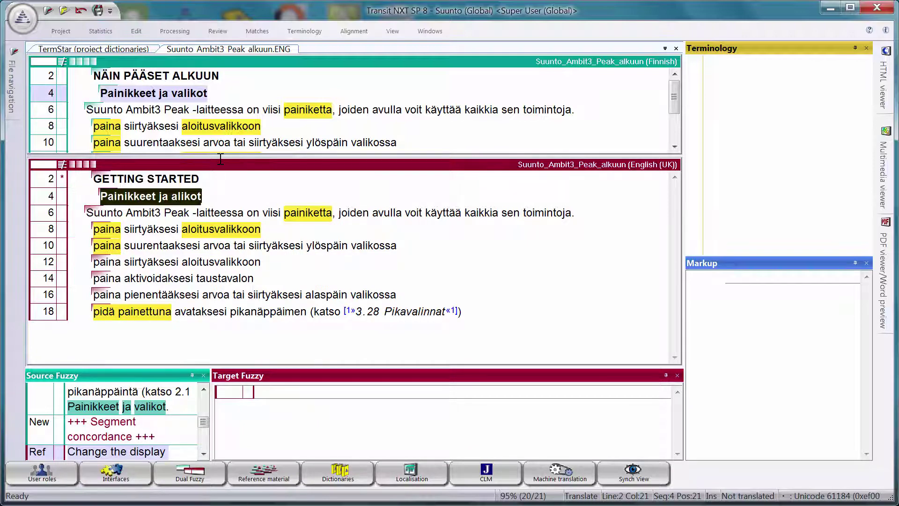
key("Delete")
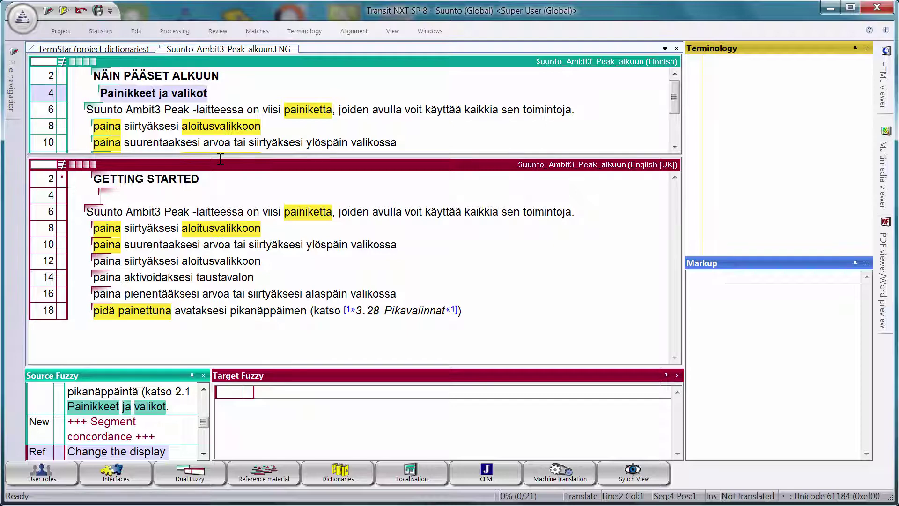
type("Buttons and menus")
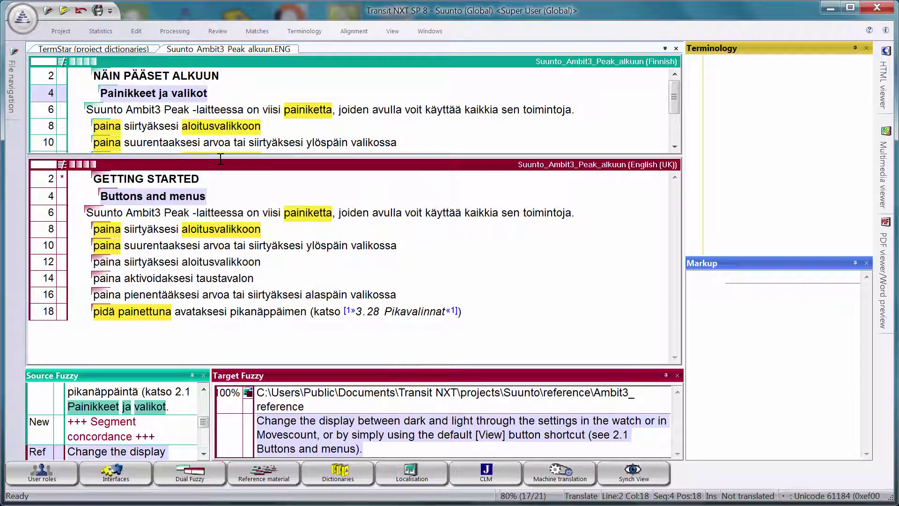
left_click(175, 31)
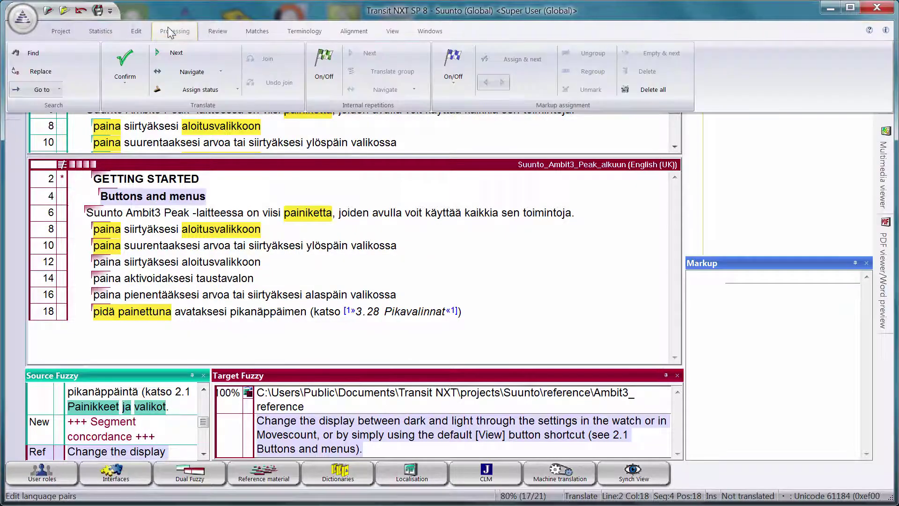
- Check the Confirm options without choosing one, then switch to the TermStar project dictionary
left_click(124, 85)
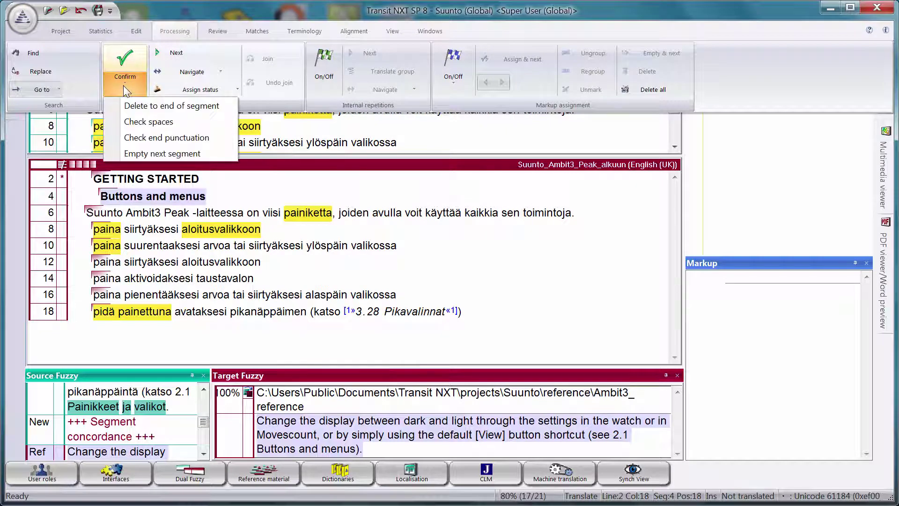
left_click(204, 151)
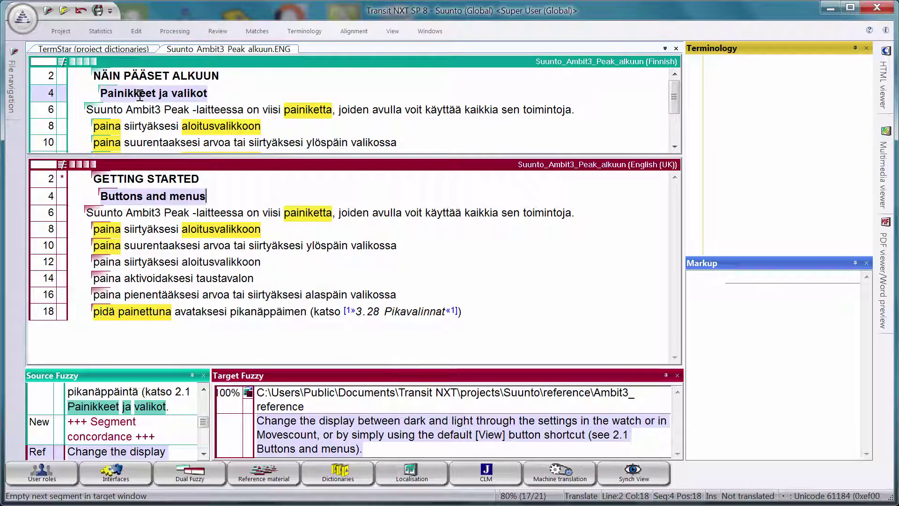
left_click(91, 48)
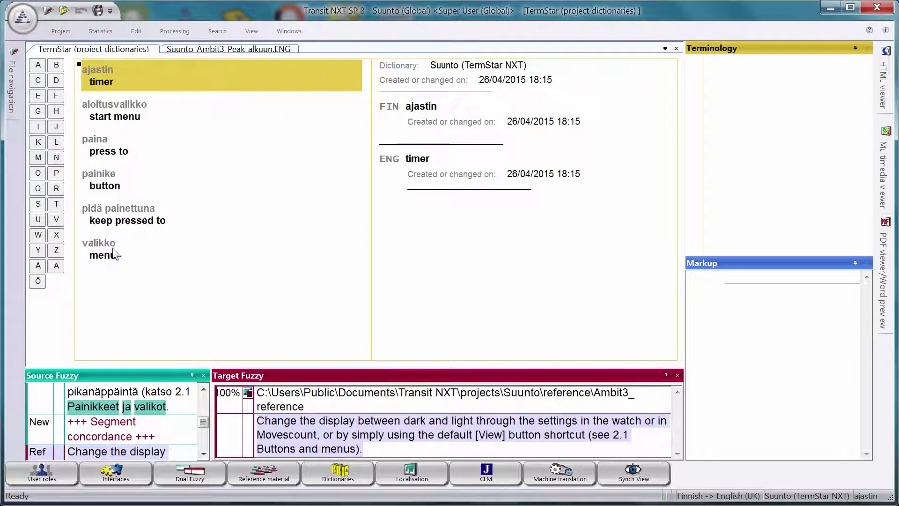
- Return to the Suunto_Ambit3_Peak_alkuun.ENG translation document
left_click(197, 49)
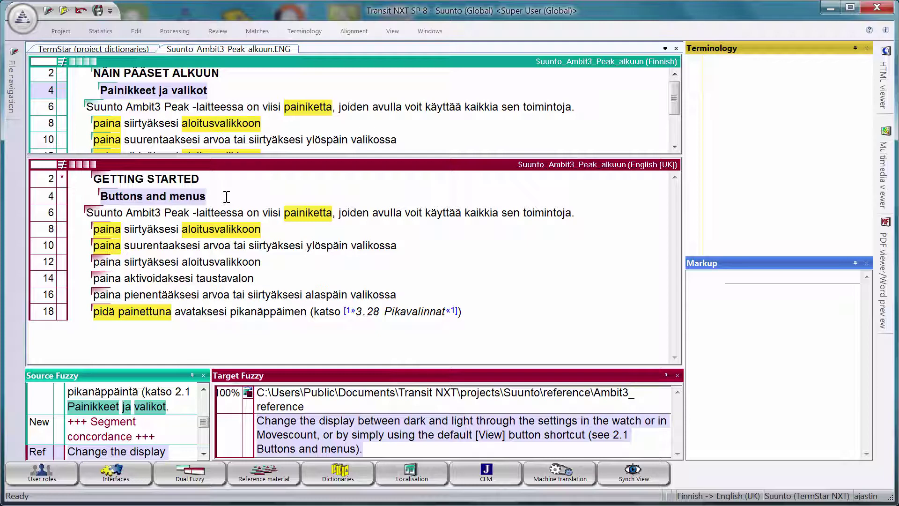
- Confirm the heading, then enter and confirm segment 6: 'Suunto Ambit3 Peak has five buttons which allow you to access all the features.'
key("ctrl+Return")
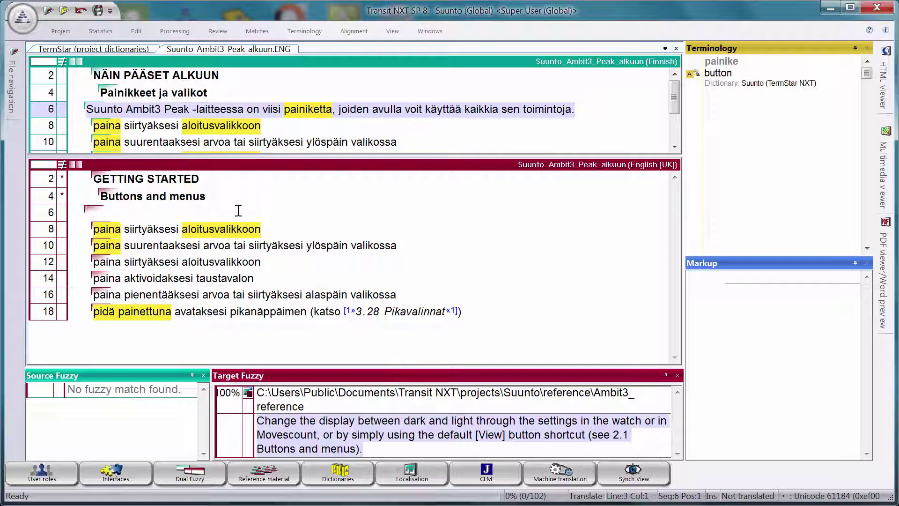
type("Suunto Ambit3 Peak has five buttons which allow you to access all the features.")
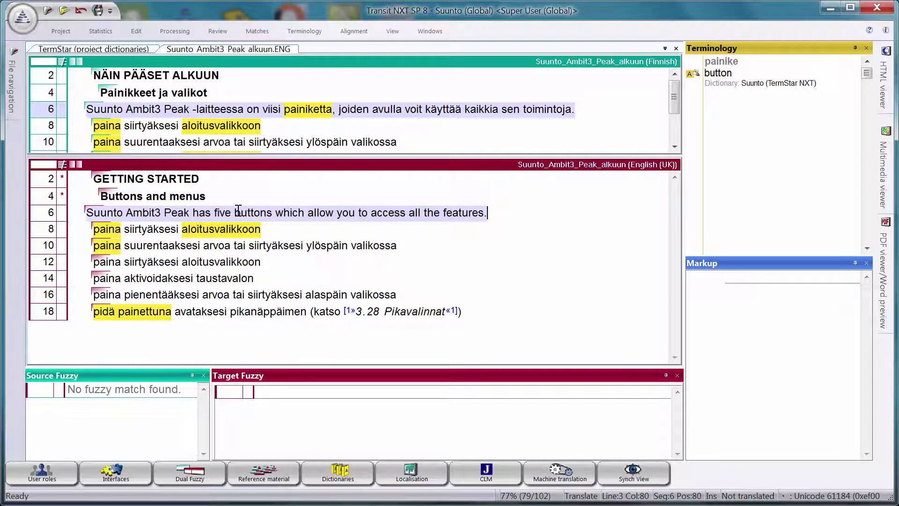
key("alt+Insert")
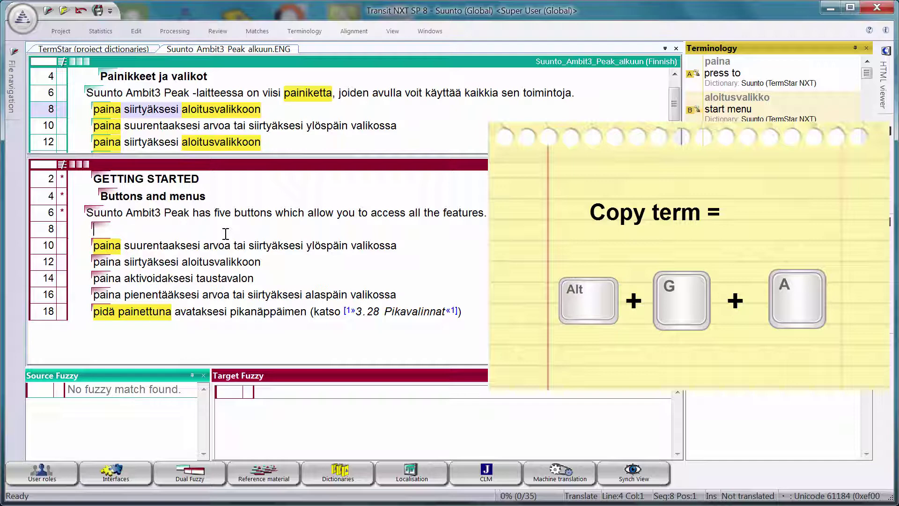
- Build segment 8 as 'press to access the start menu' using glossary terms, and confirm it
key("alt+g+a")
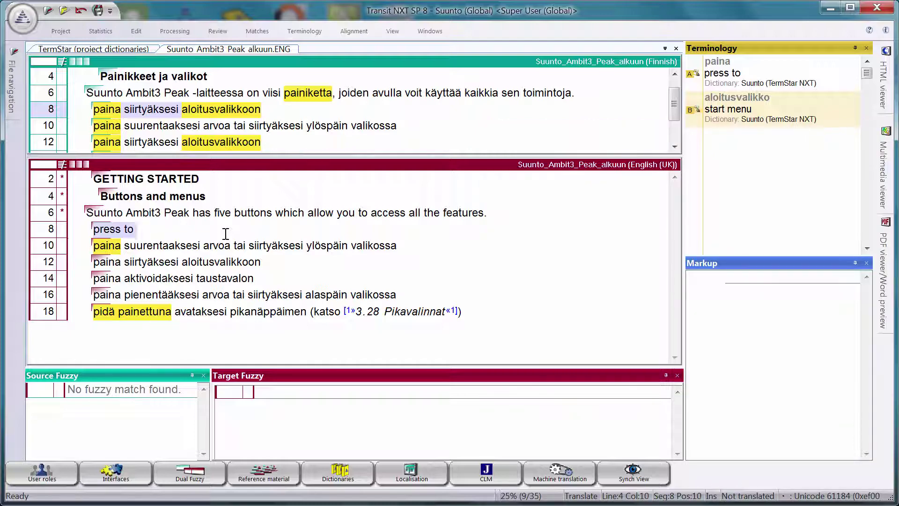
type("access the")
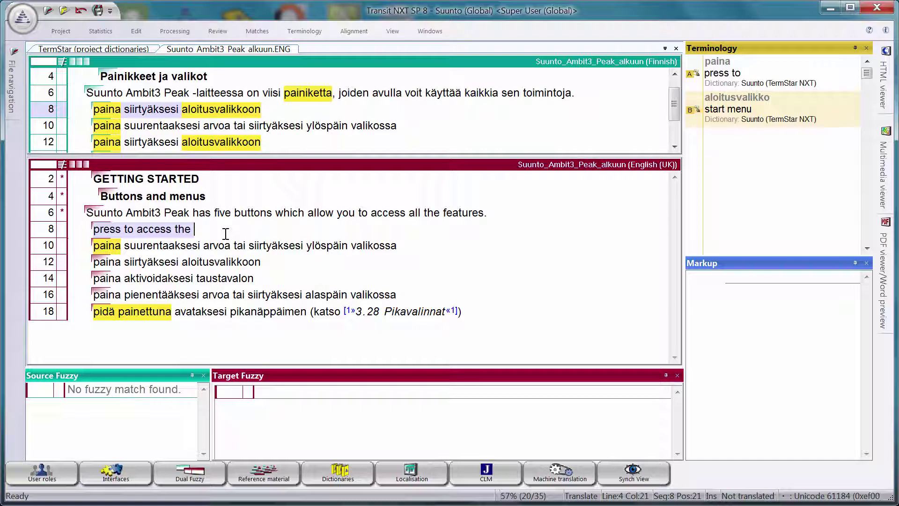
key("alt+g")
key("alt+b")
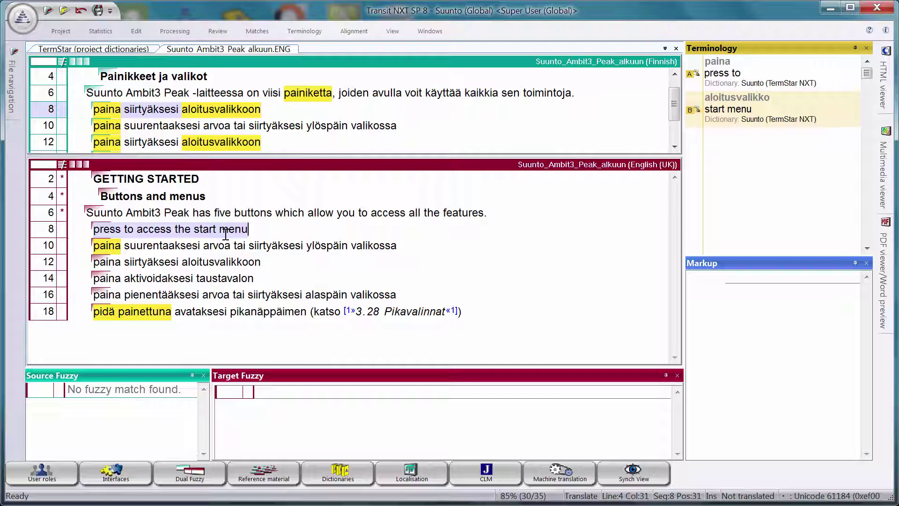
key("ctrl+Return")
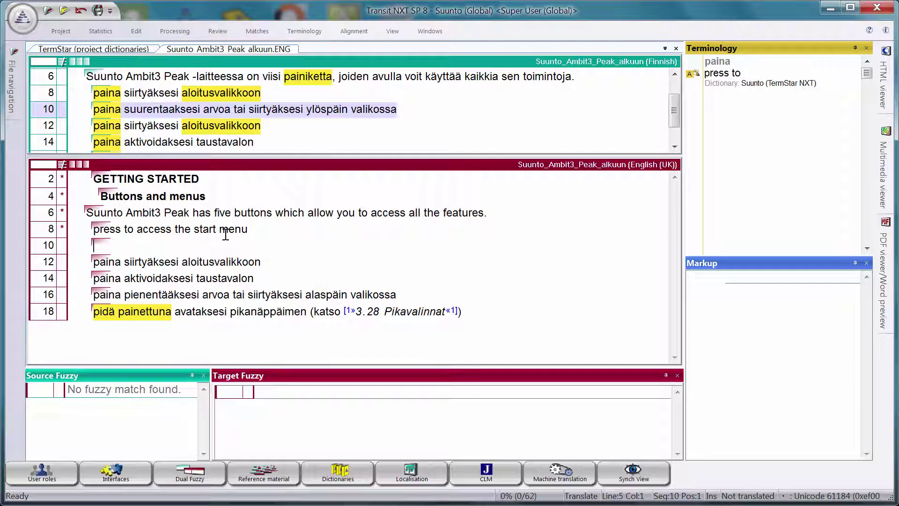
- Insert the glossary term 'press to', add 'increase a value or move up in the menu', and confirm segment 10
key("ctrl+shift+t")
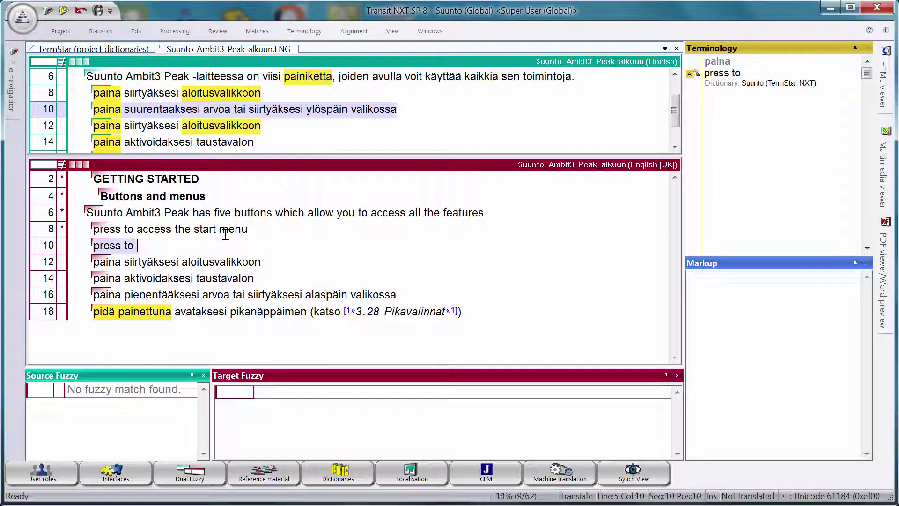
type("increase a value or move up in the menu")
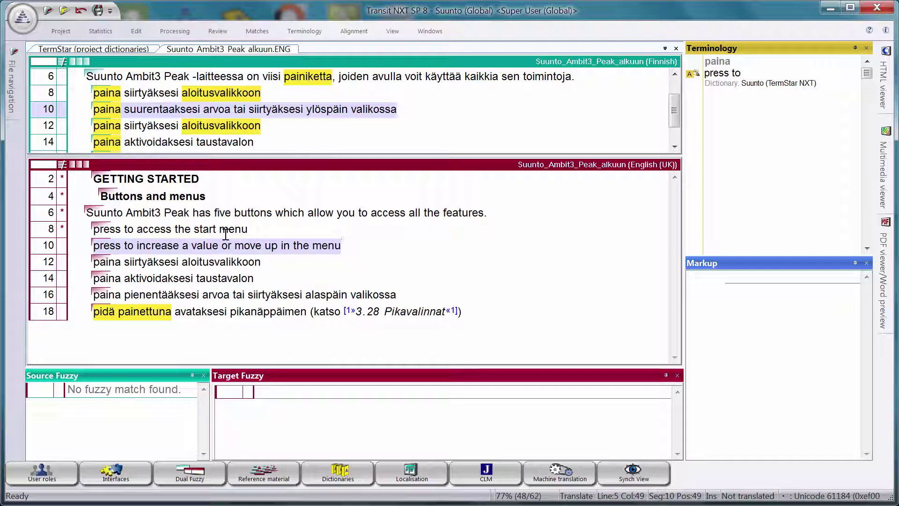
key("ctrl+Return")
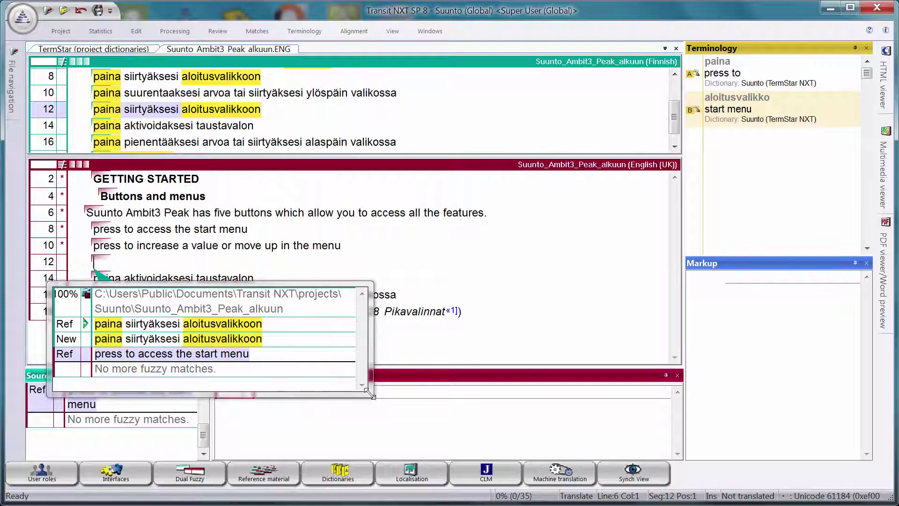
- Accept the reference fuzzy match 'press to access the start menu' into segment 12
left_click_drag(372, 397, 415, 420)
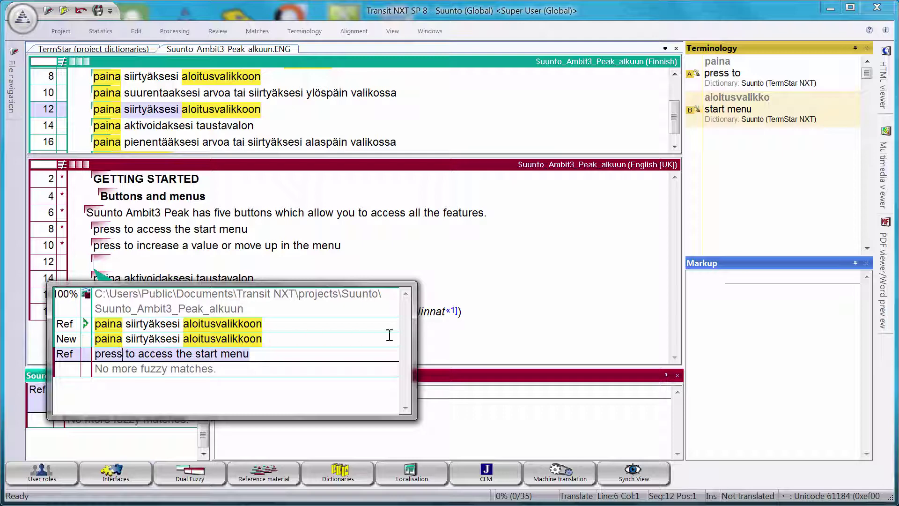
right_click(141, 354)
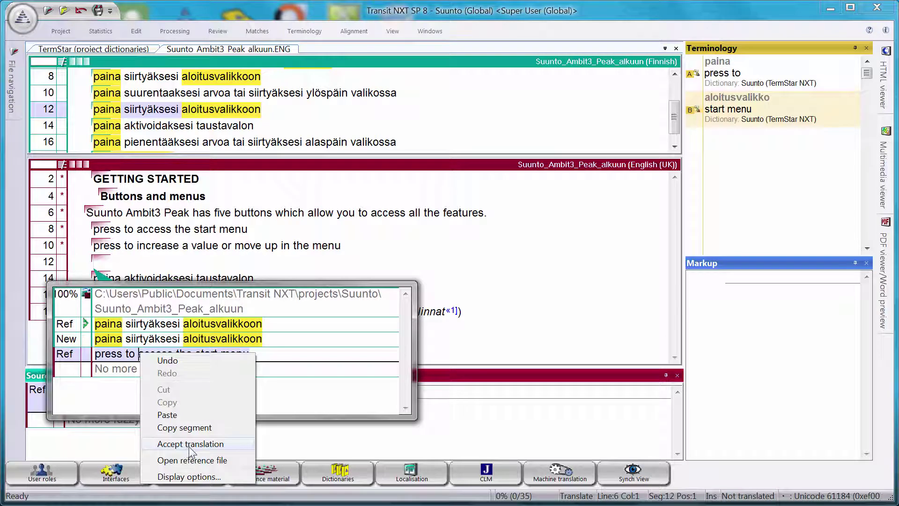
left_click(137, 356)
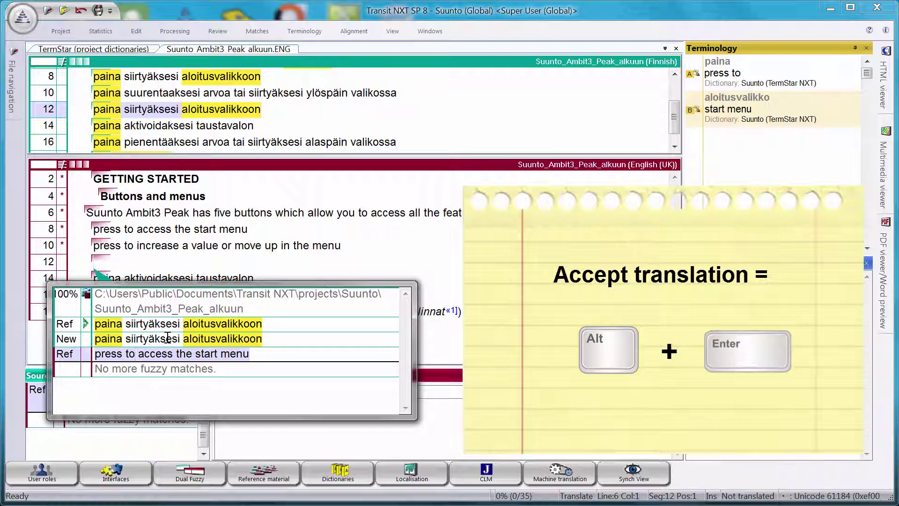
key("Return")
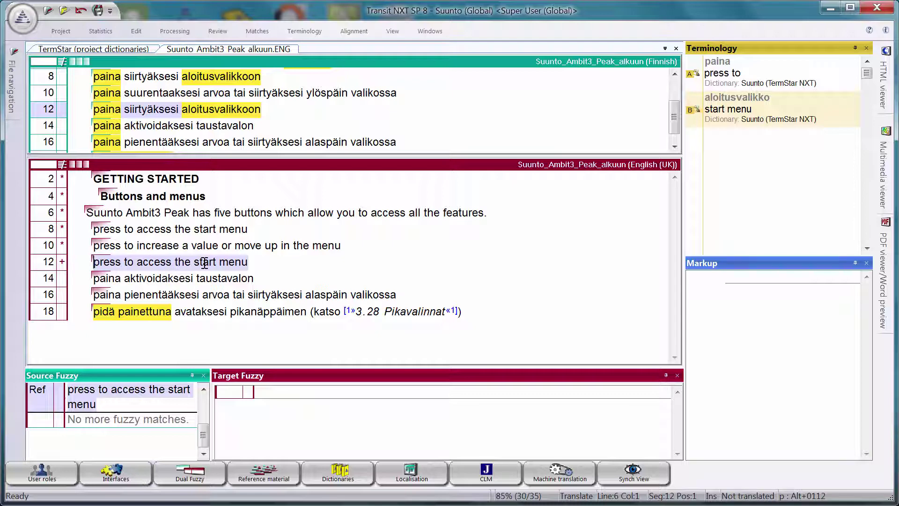
- Confirm segment 12, start segment 14 with 'press to activate the', and select 'taustavalo' in the source
key("alt+Return")
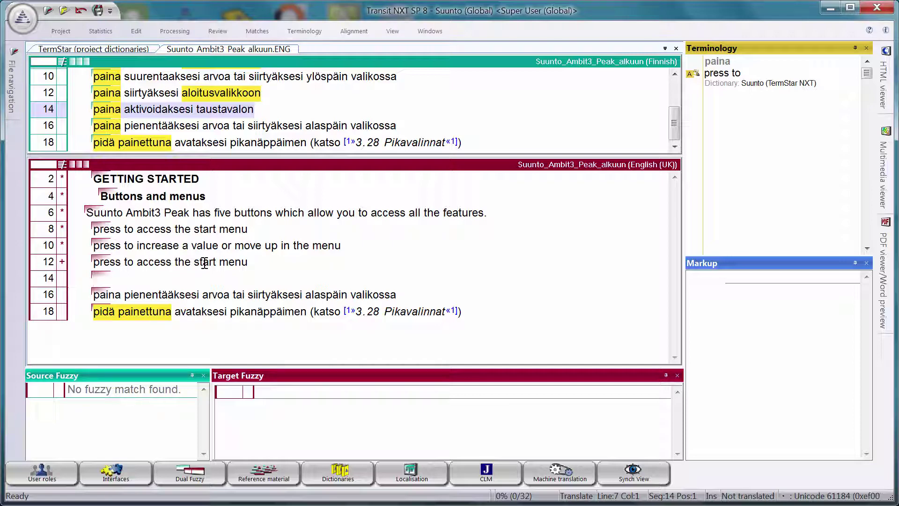
key("ctrl+shift+t")
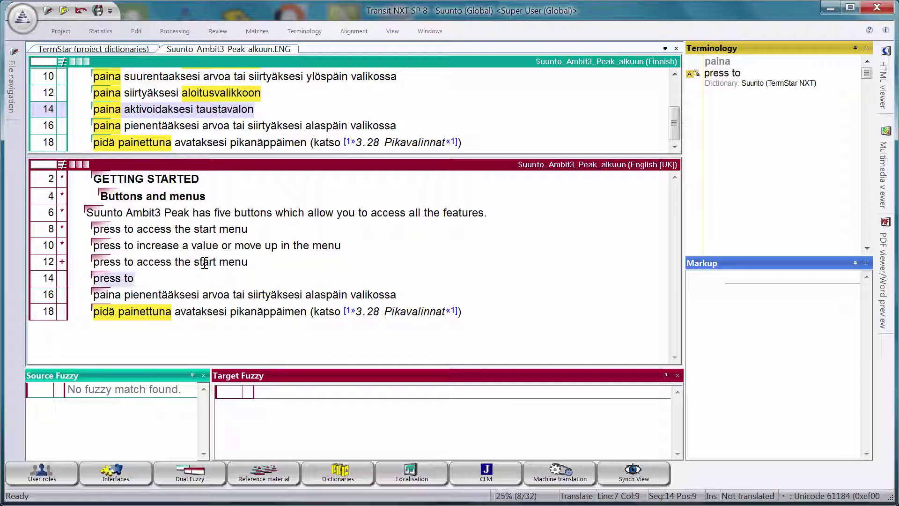
type("activate the")
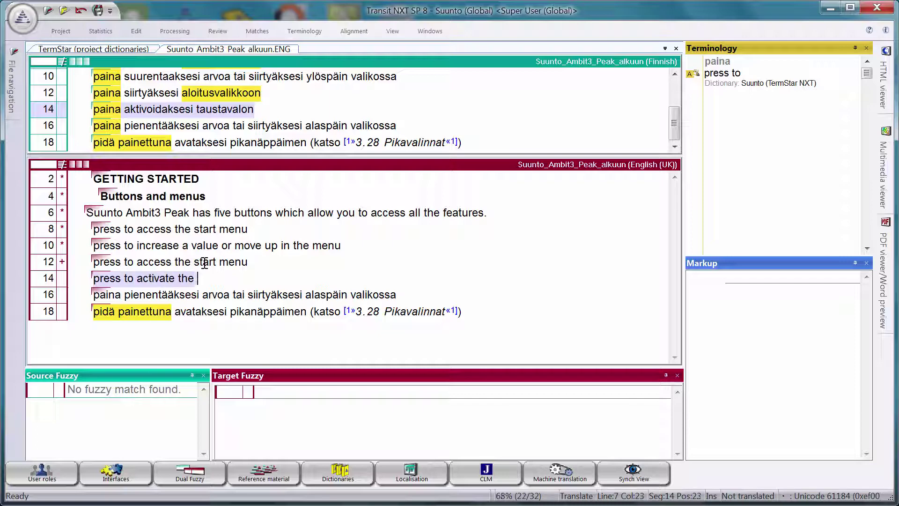
left_click(200, 109)
left_click_drag(200, 110, 246, 107)
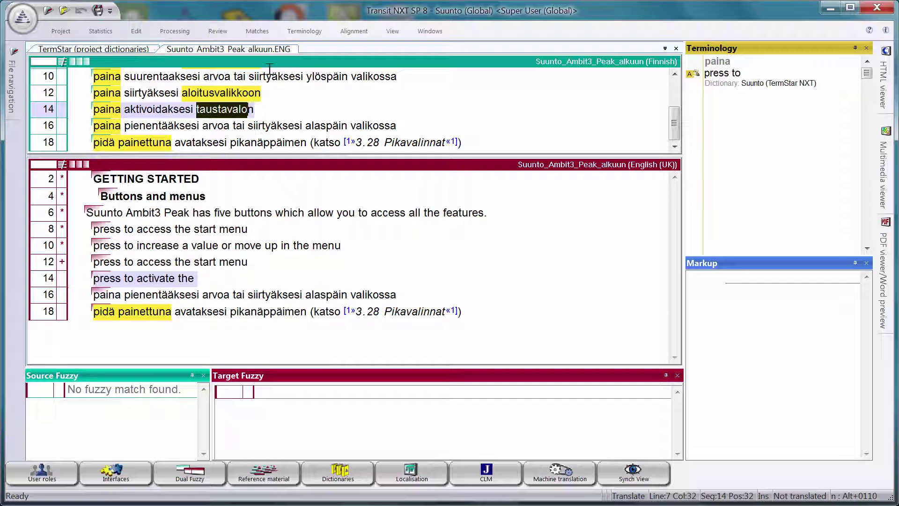
- Run a Dual Concordance Search for 'taustavalo' and select its English equivalent 'backlight' in the results
left_click(257, 35)
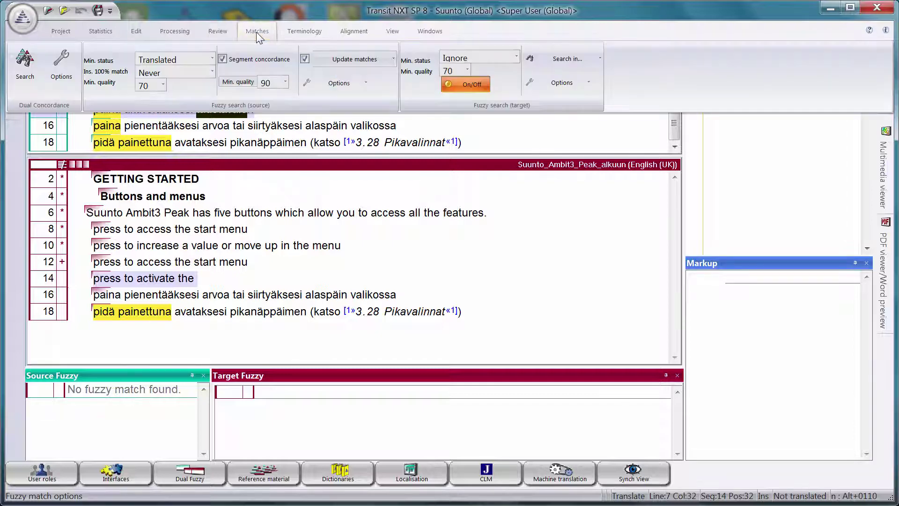
left_click(23, 66)
left_click(22, 65)
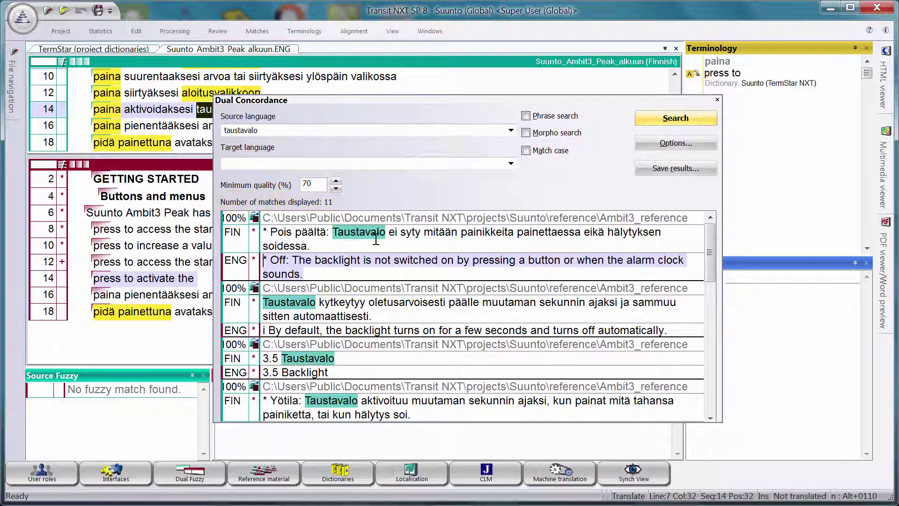
mouse_move(710, 252)
left_mouse_down()
mouse_move(715, 271)
mouse_move(715, 256)
left_mouse_up()
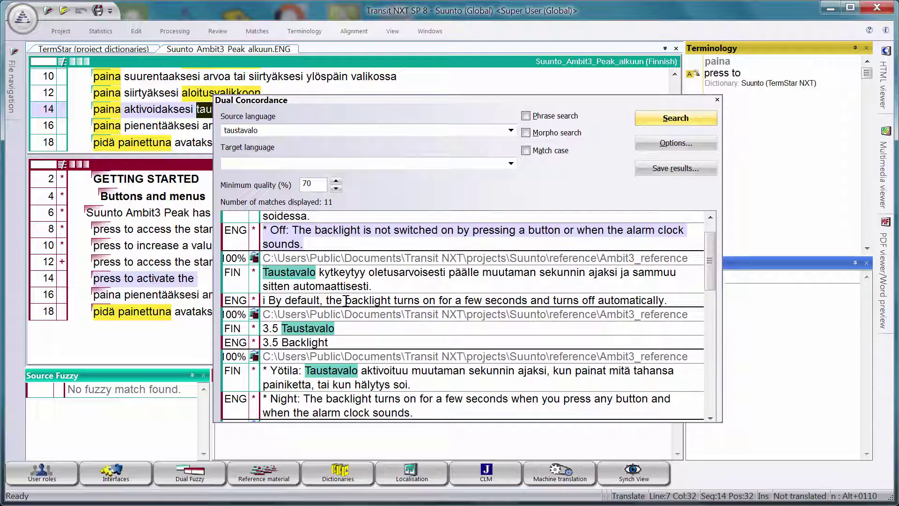
left_click_drag(346, 300, 392, 293)
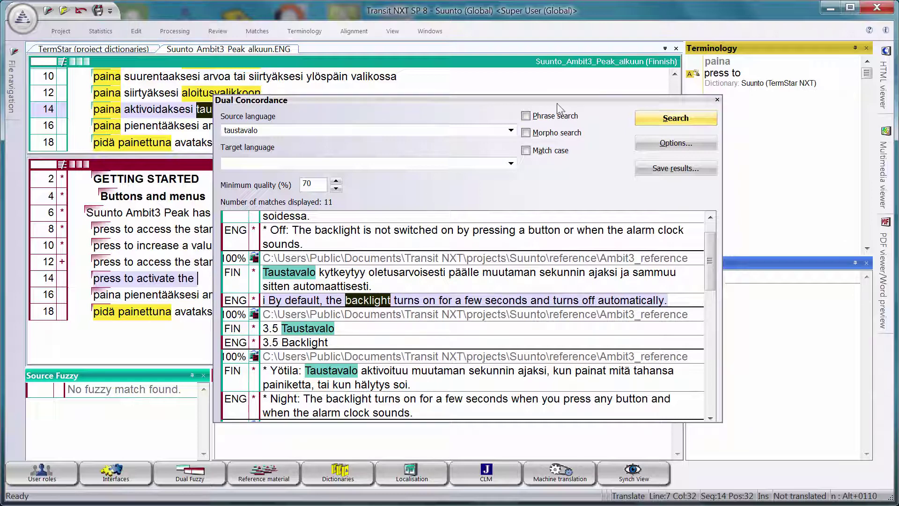
- Save 'taustavalo' and 'backlight' as a quick glossary entry in the Suunto dictionary
left_click(717, 99)
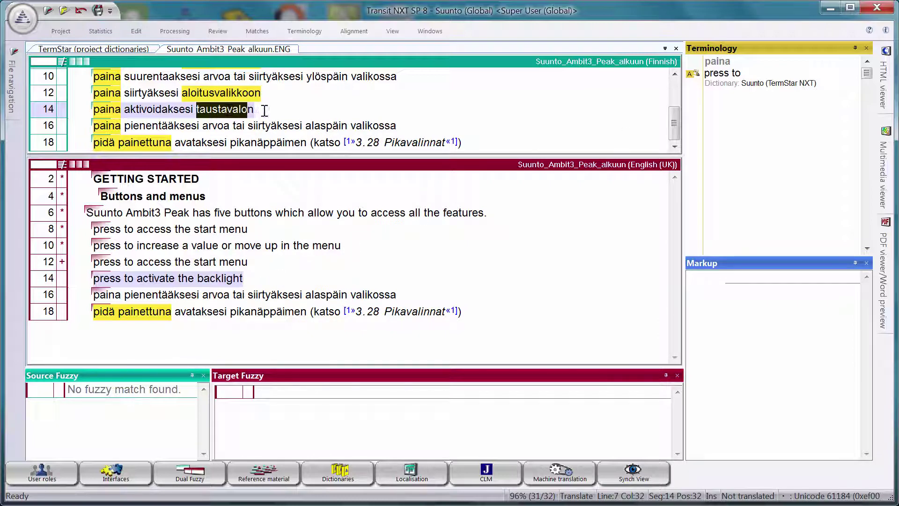
left_click(197, 109)
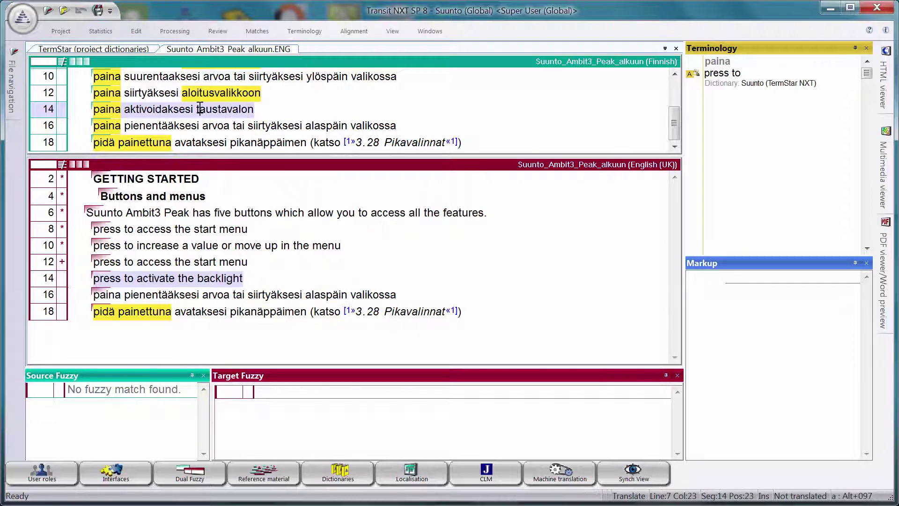
key("shift+Right")
key("shift+Right")
key("shift+Right")
key("shift+Right")
key("shift+Right")
key("shift+Right")
key("shift+Right")
key("shift+Right")
key("shift+Right")
key("shift+Right")
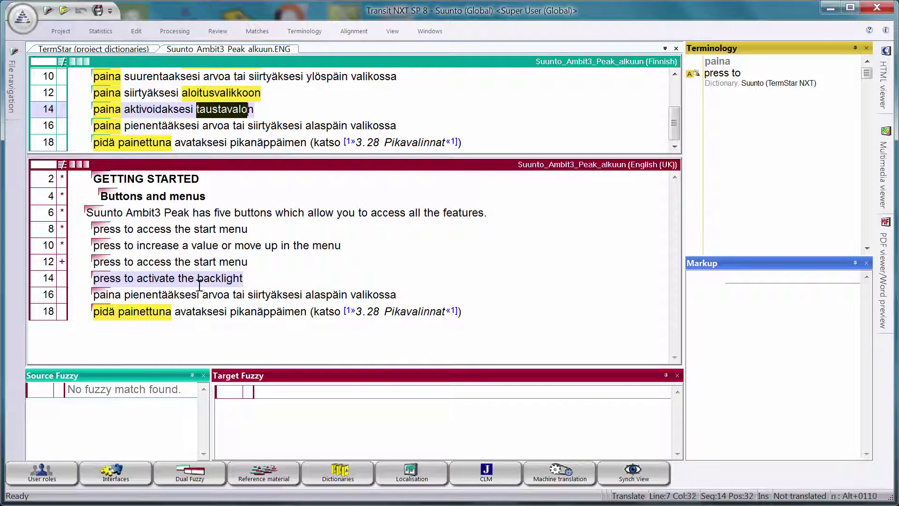
left_click_drag(198, 279, 250, 276)
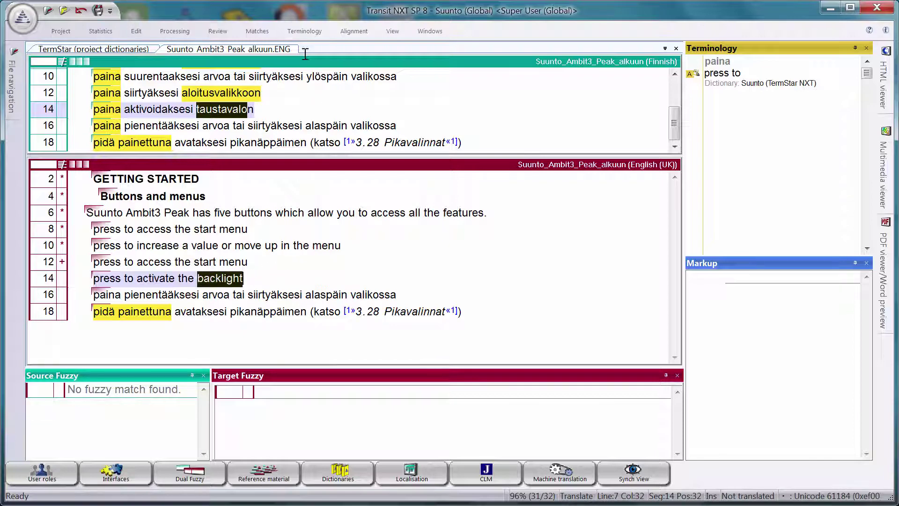
left_click(308, 32)
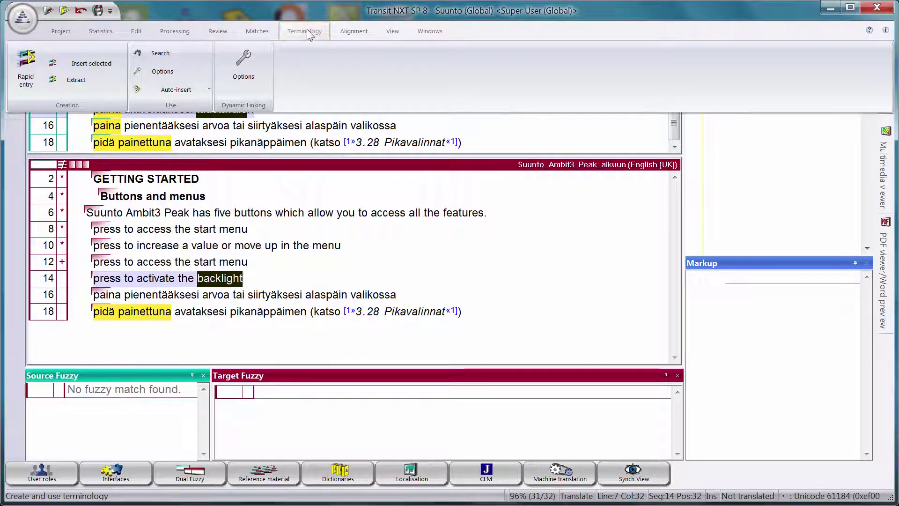
left_click(25, 62)
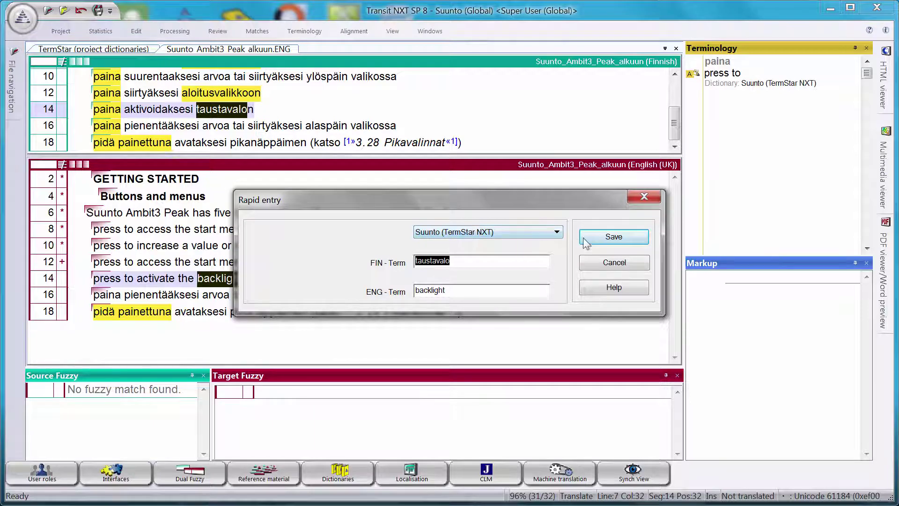
left_click(617, 240)
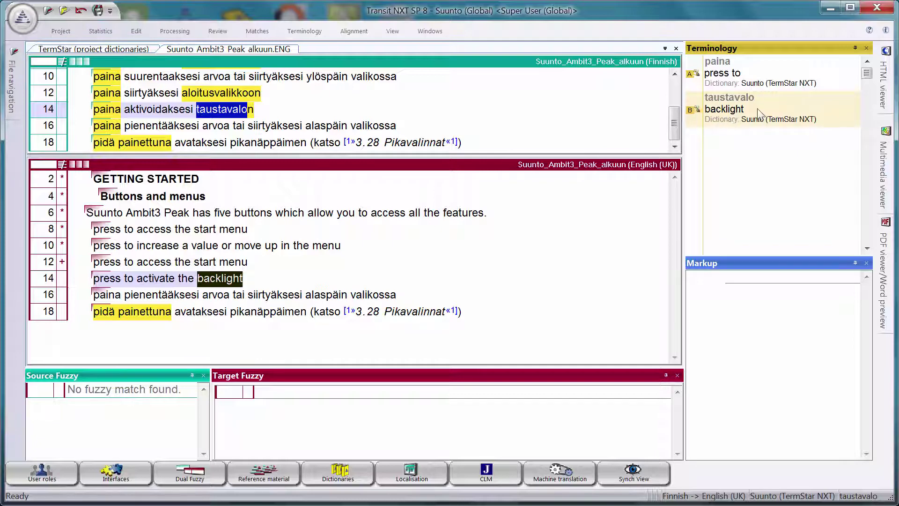
left_click(265, 275)
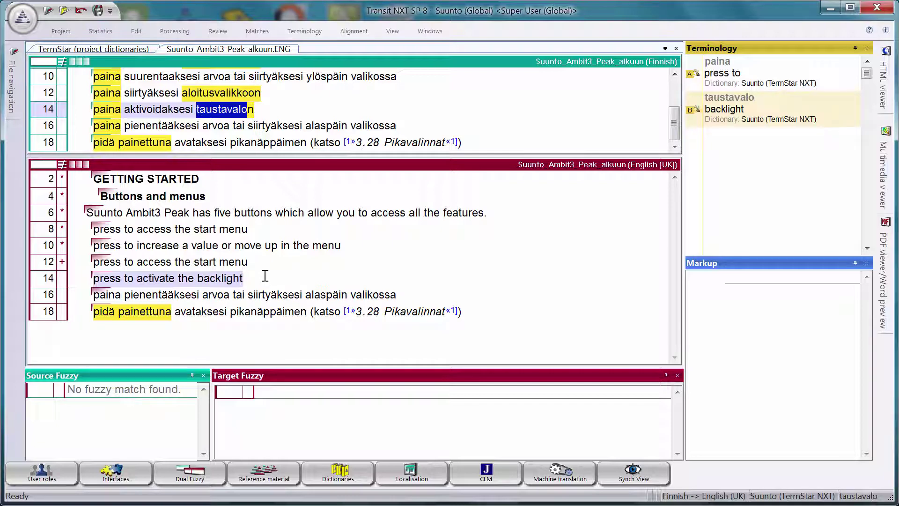
- Confirm segment 14, then edit segment 16's fuzzy match to 'press to decrease a value or move down in the menu'
key("ctrl+Return")
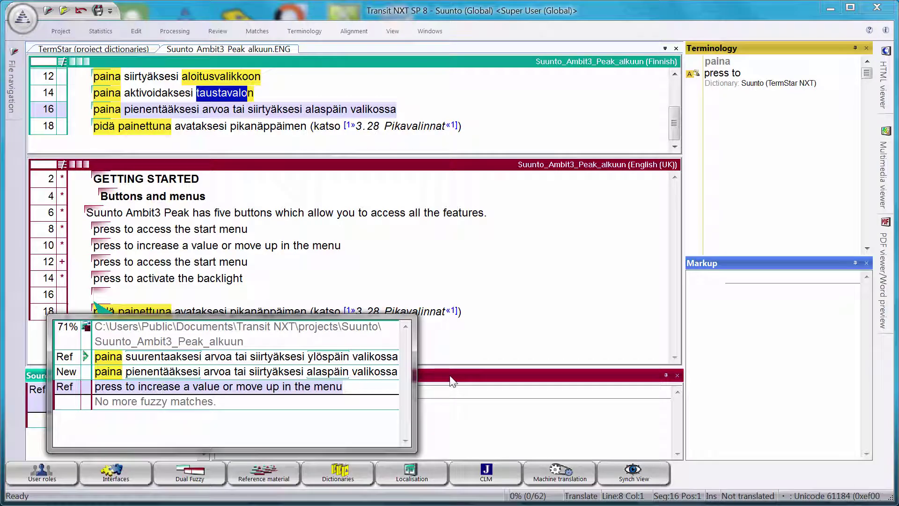
key("Return")
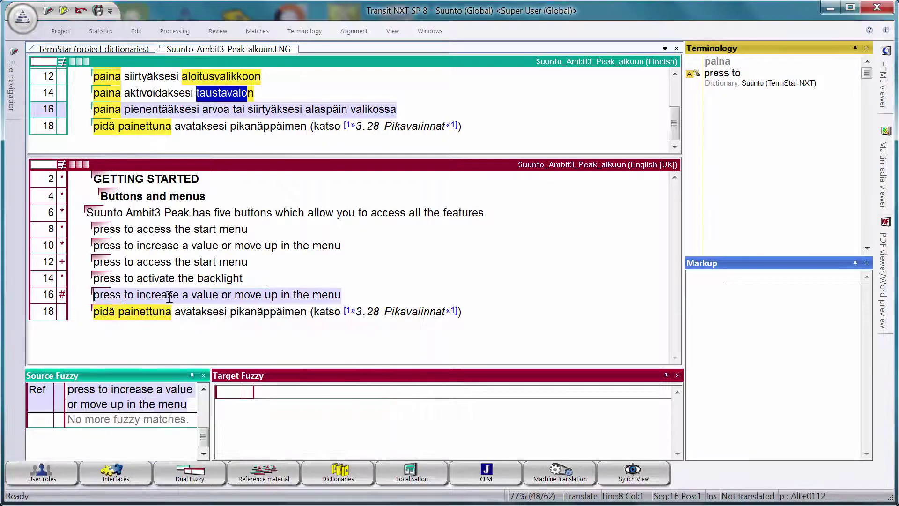
left_click(142, 294)
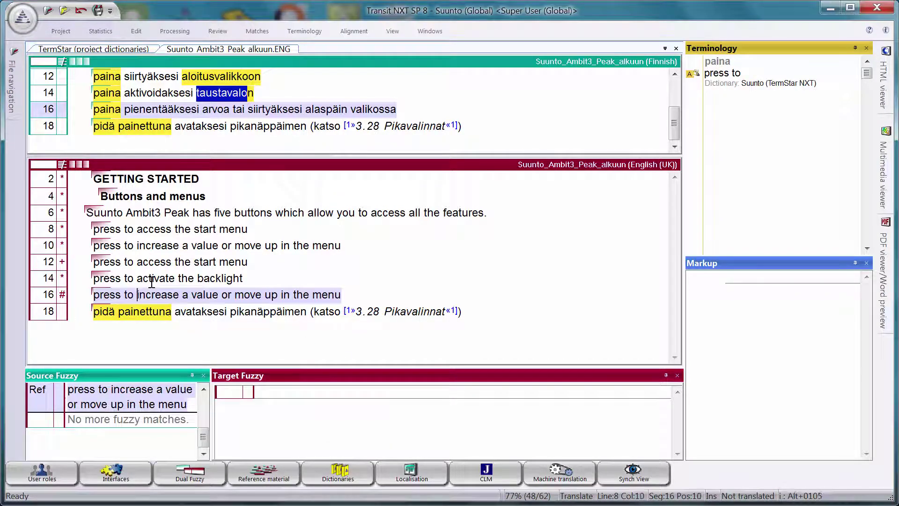
key("BackSpace")
key("Delete")
type("de")
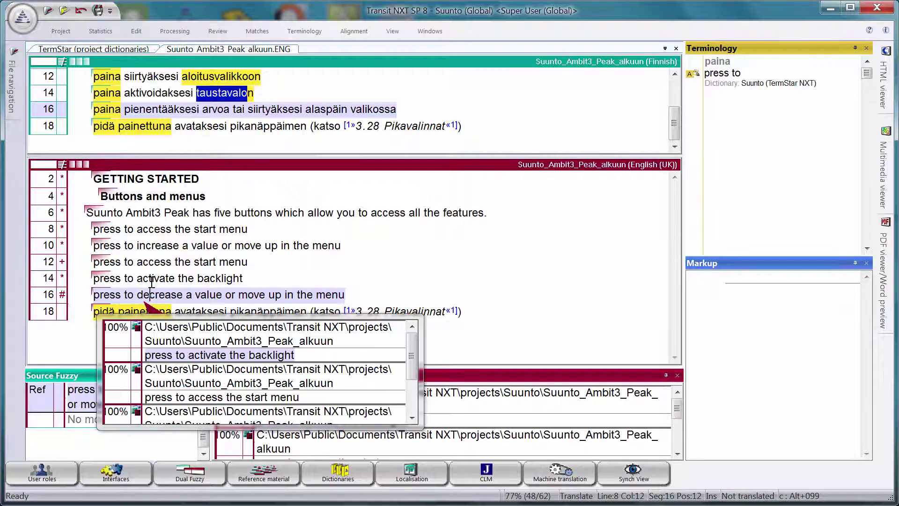
key("Right")
key("Right")
key("Right")
key("Right")
key("Right")
key("Right")
key("Right")
key("Right")
key("Right")
key("Right")
key("Right")
key("Right")
key("Right")
key("Right")
key("Right")
key("Right")
key("Right")
key("Right")
key("Right")
key("Right")
key("Right")
key("shift+Right")
key("shift+Right")
type("down")
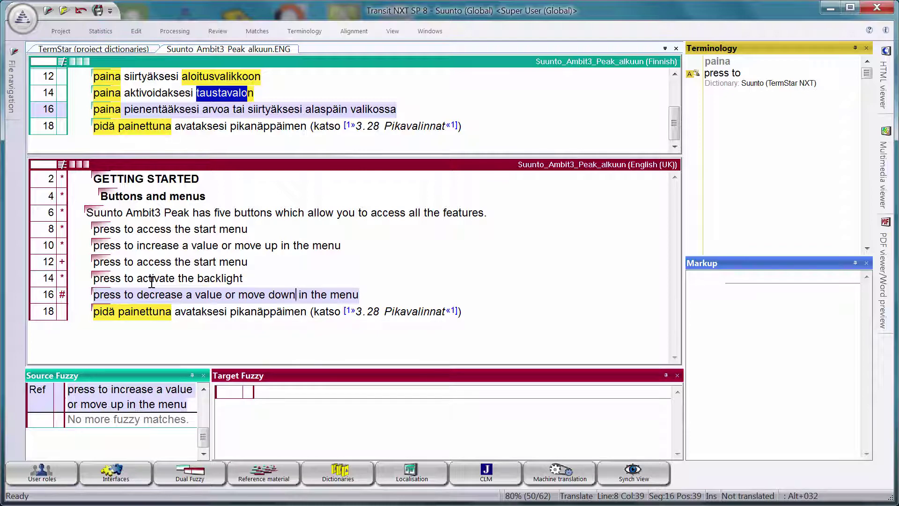
- Confirm segment 16 and translate segment 18 as 'keep pressed to access shortcut (see 3.28 Shortcuts)' with italic tags
key("ctrl+Return")
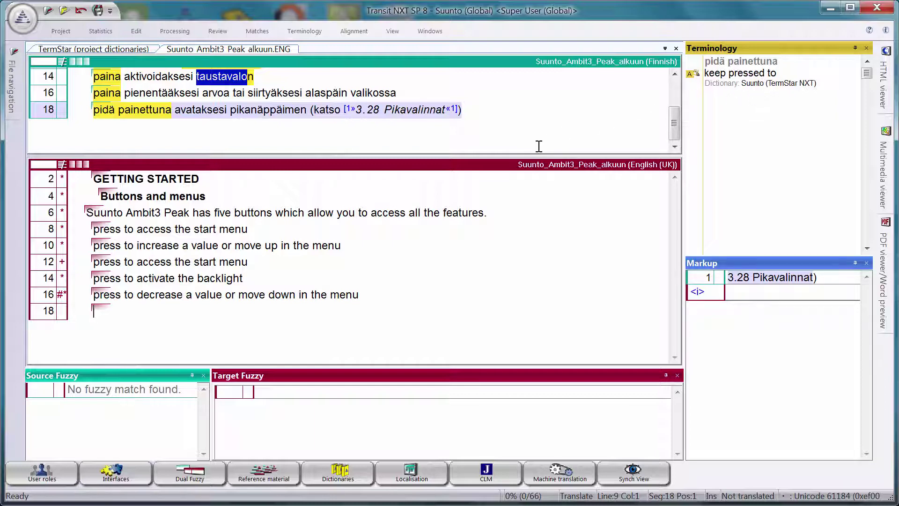
key("ctrl+alt+Insert")
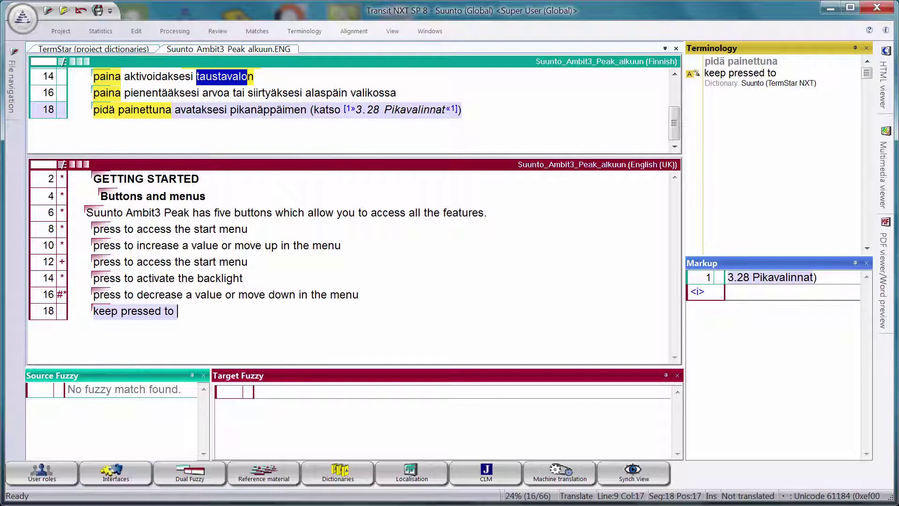
type("access shortcut (see")
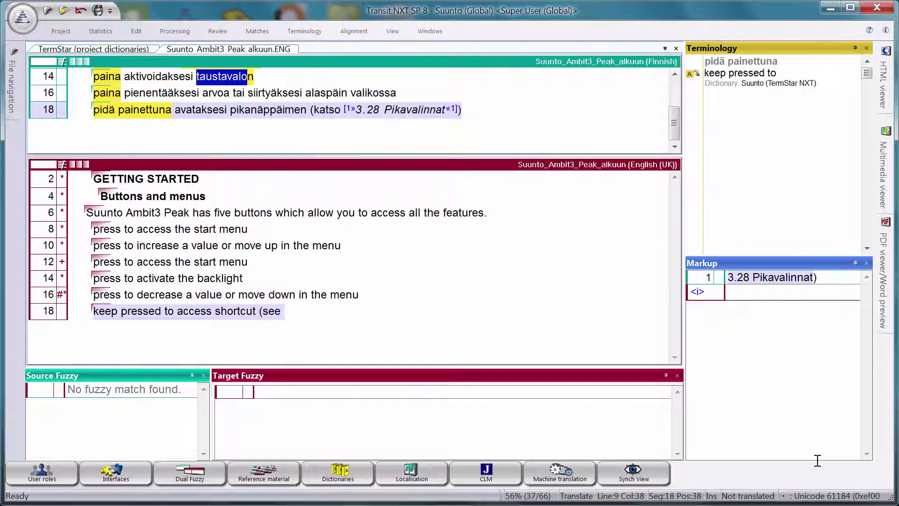
key("ctrl+1")
type("3")
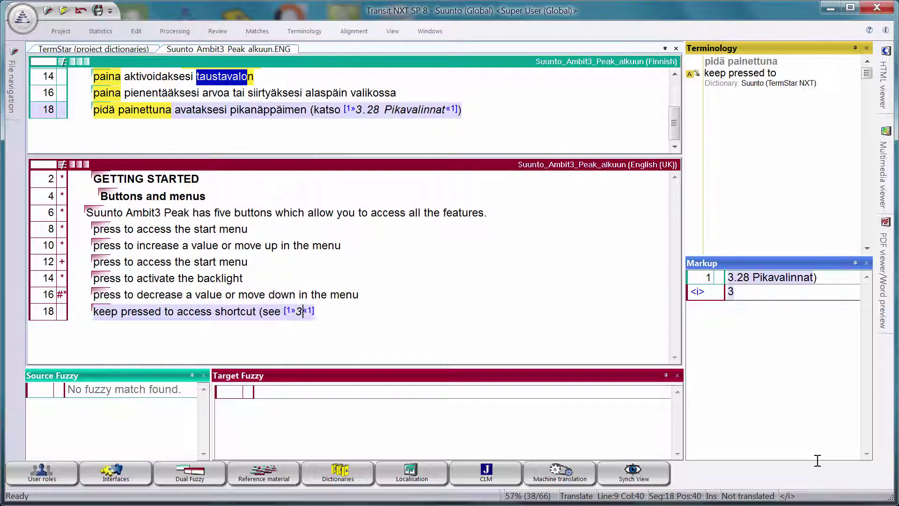
type(".28")
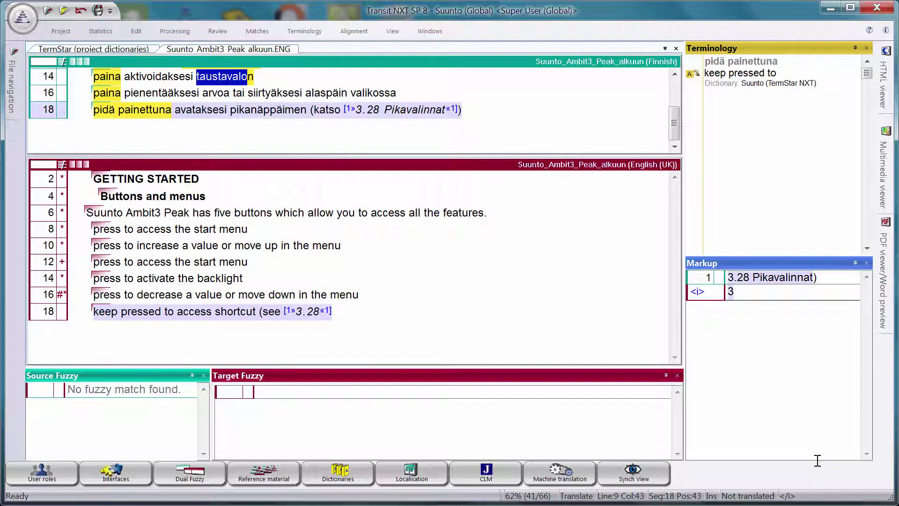
type(" Short")
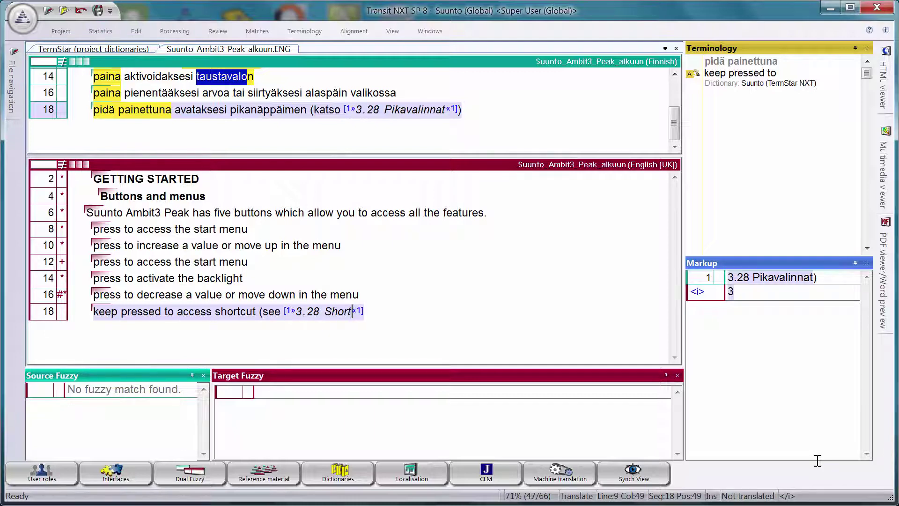
type("cuts")
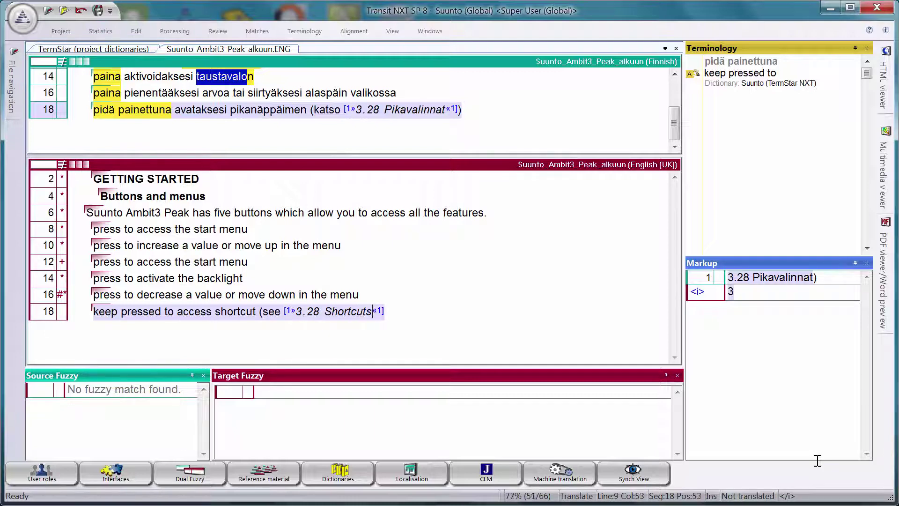
key("Right")
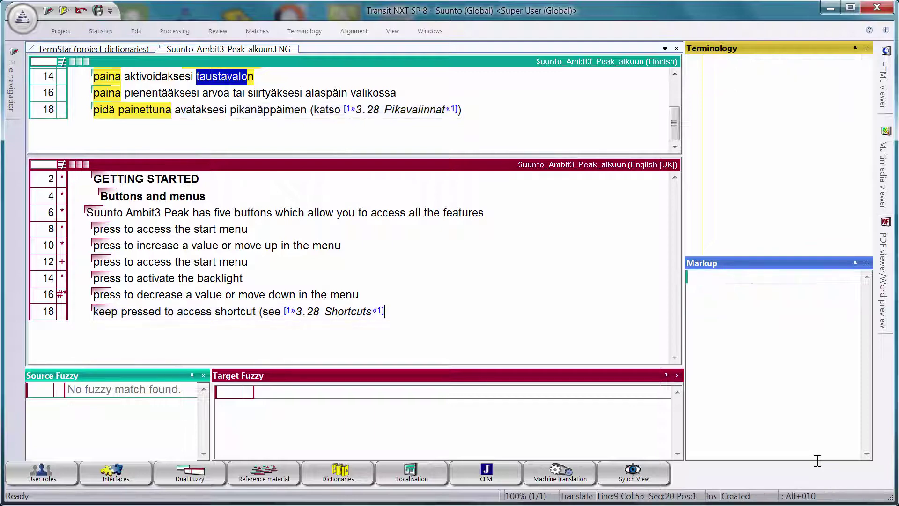
type(")")
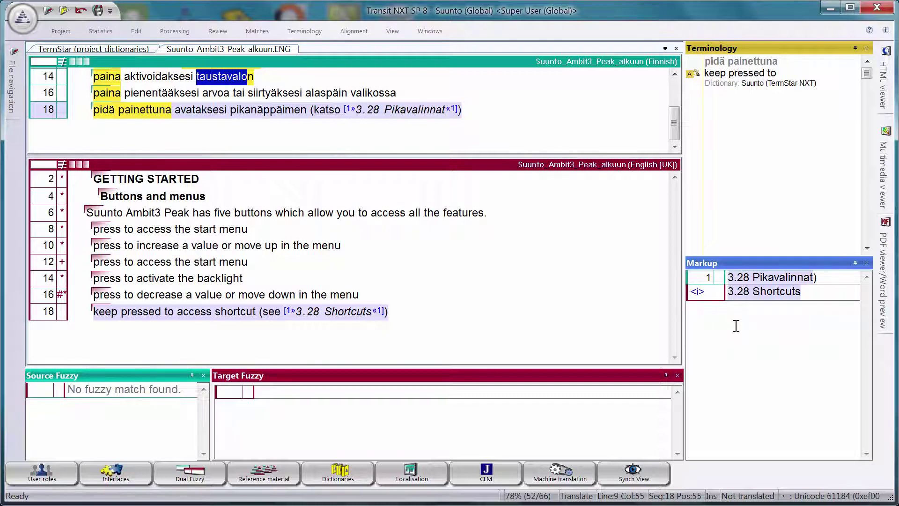
- Confirm segment 18, save the file, and export the English (UK) target
key("ctrl+Return")
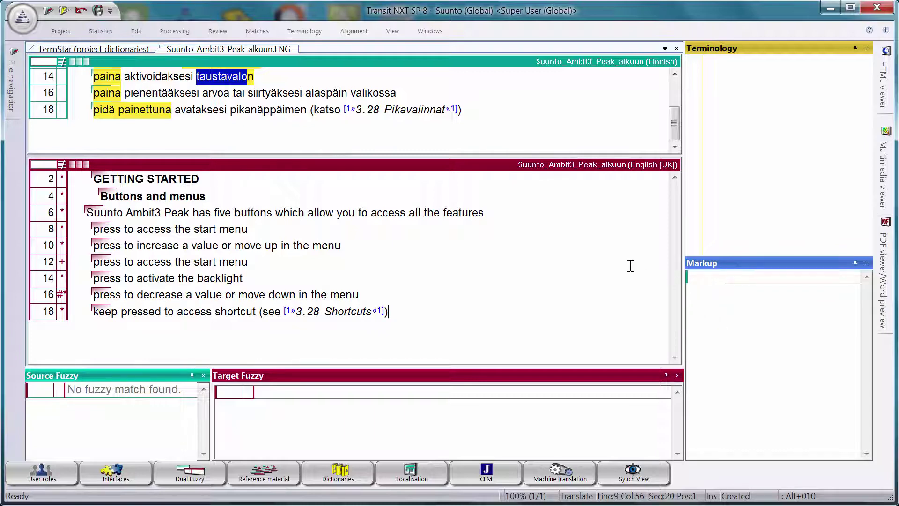
left_click(61, 31)
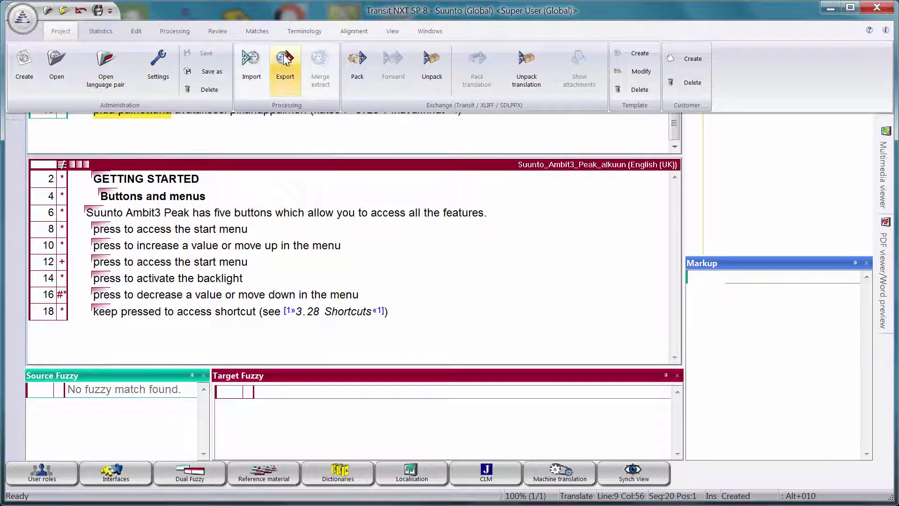
left_click(285, 61)
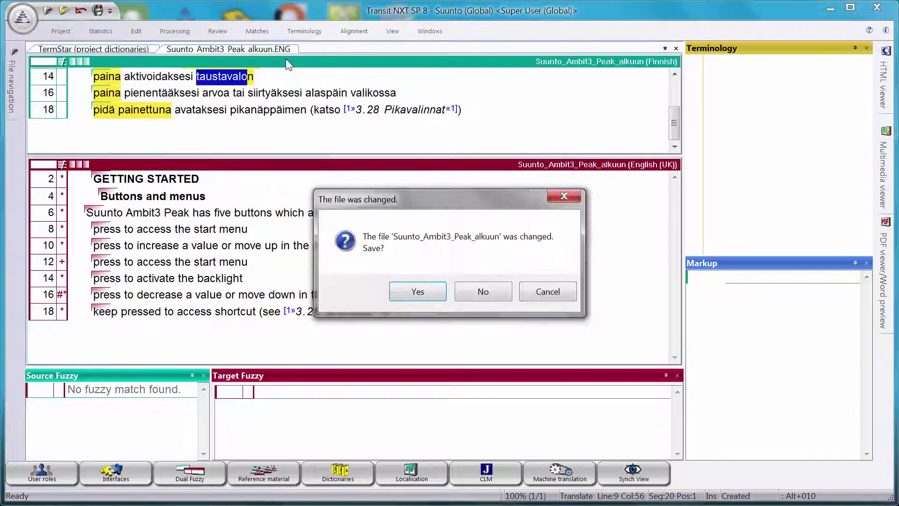
left_click(433, 291)
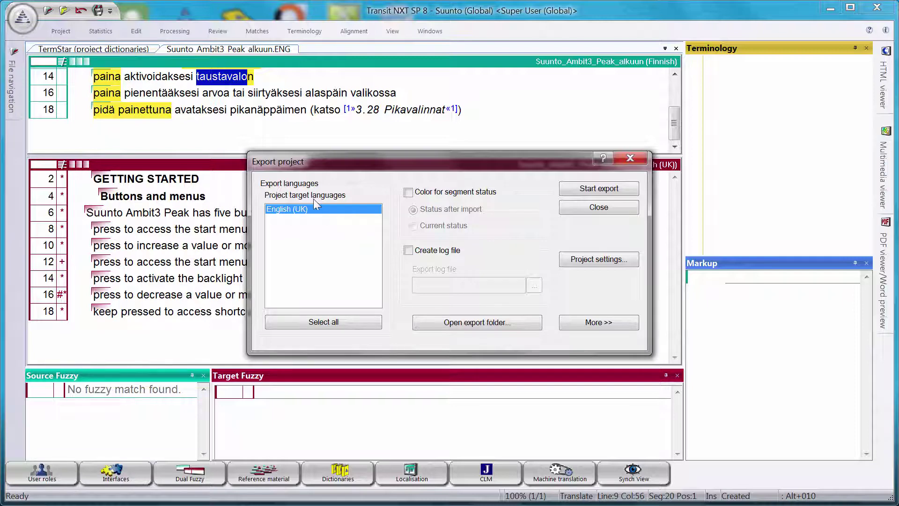
left_click(599, 189)
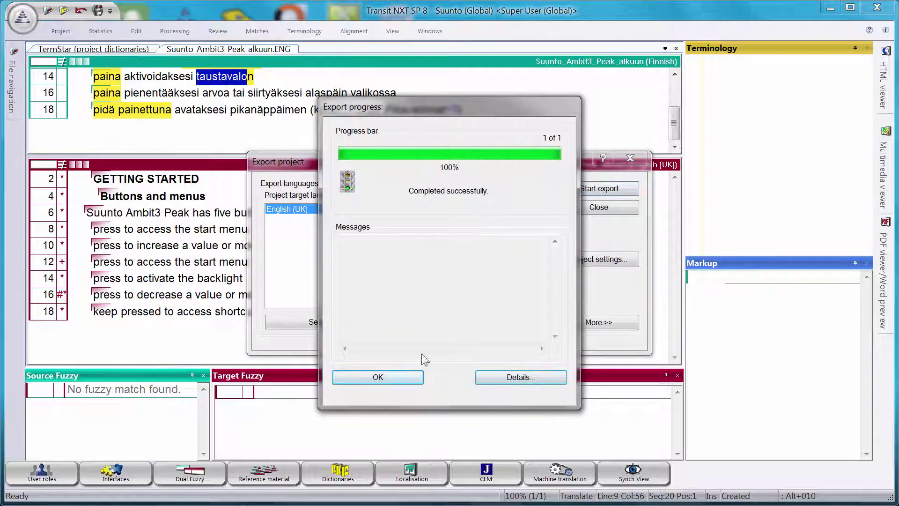
left_click(385, 378)
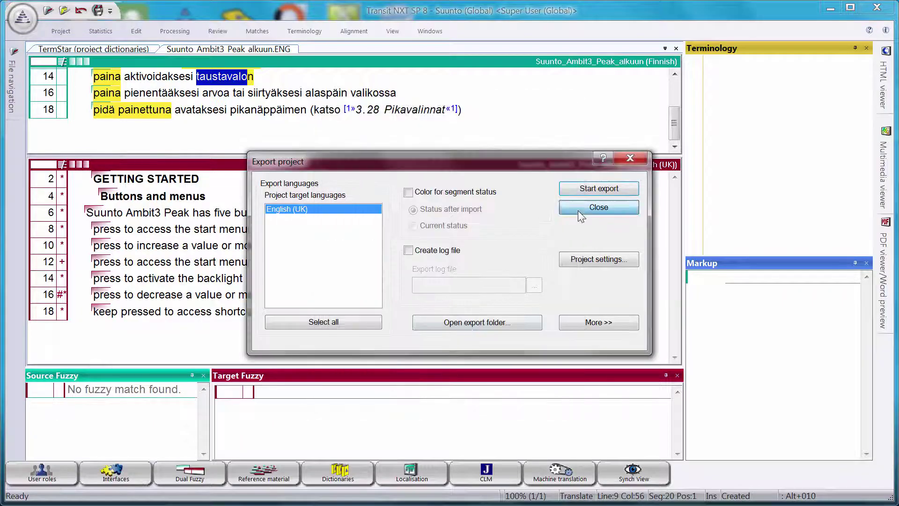
left_click(591, 208)
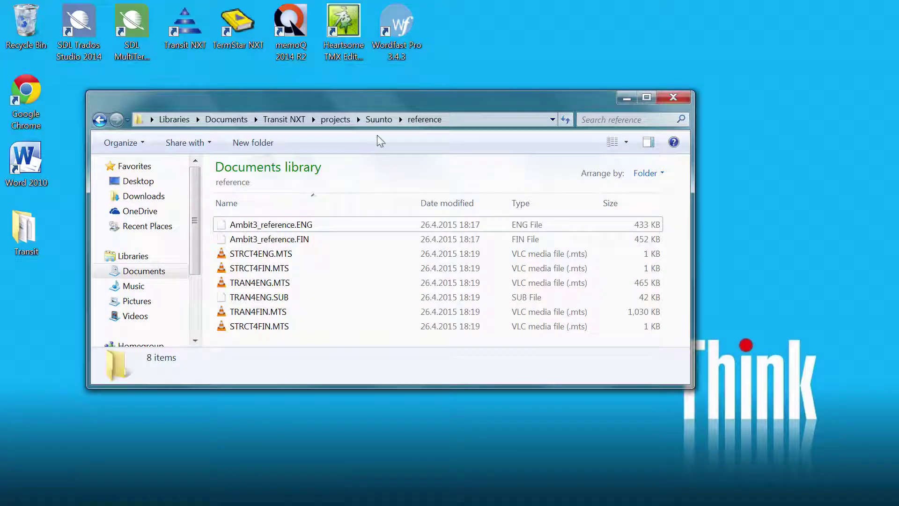
- Navigate to the Suunto EXPORT\ENG folder and select Suunto_Ambit3_Peak_alkuun.docx
left_click(381, 120)
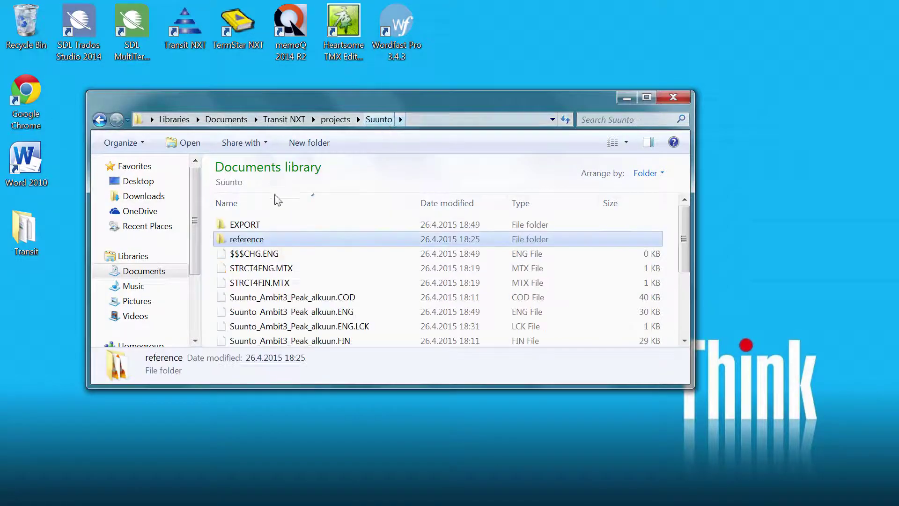
double_click(241, 226)
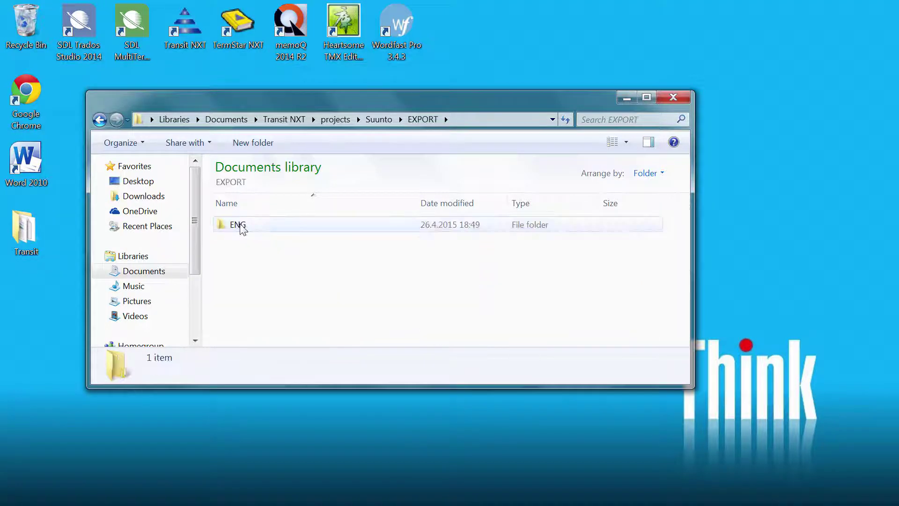
double_click(241, 225)
left_click(304, 228)
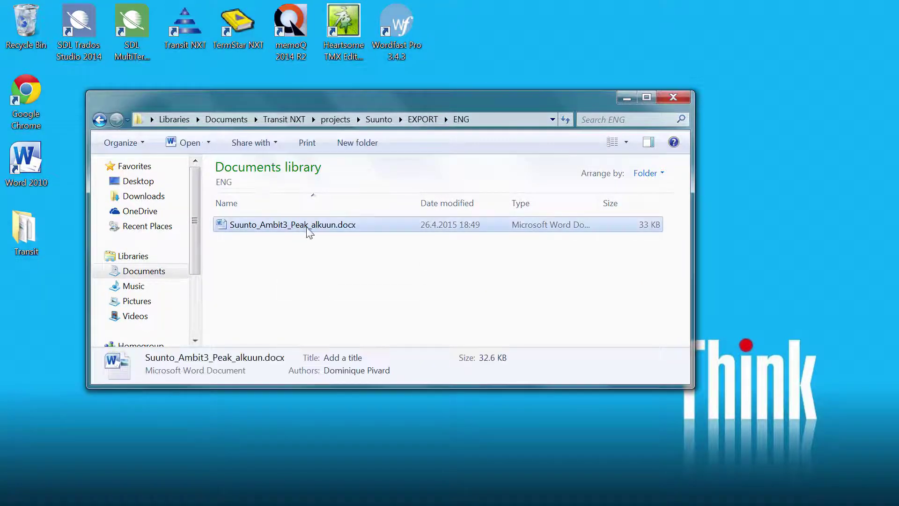
- Open Suunto_Ambit3_Peak_alkuun.docx in Word, scroll through the English text, and close it
double_click(278, 230)
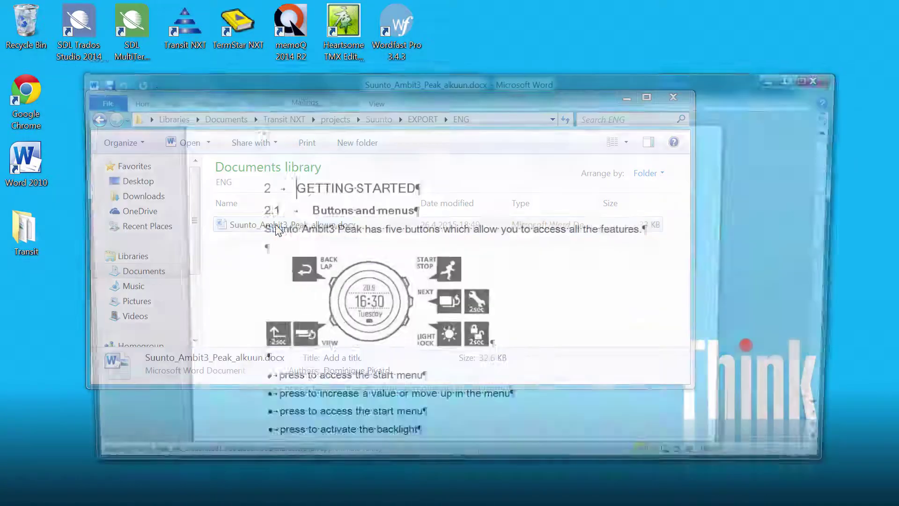
scroll(832, 182, "down", 1)
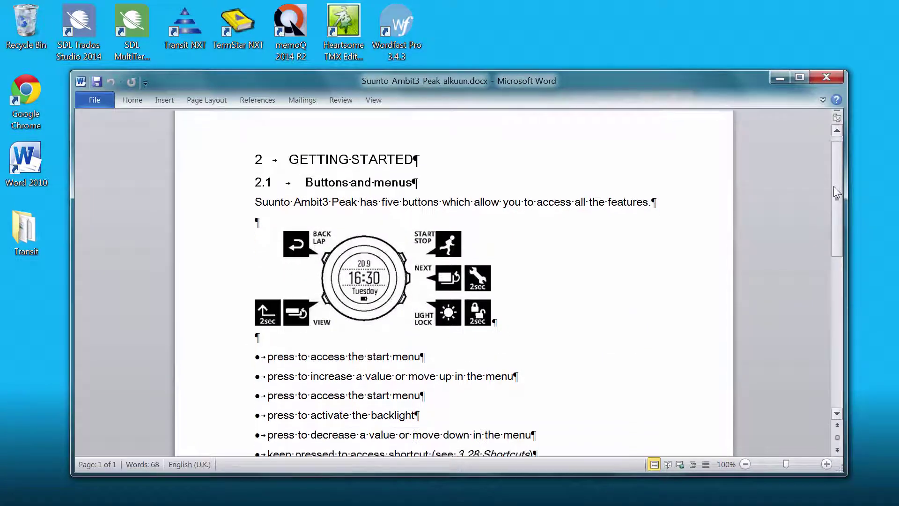
left_click_drag(833, 186, 836, 196)
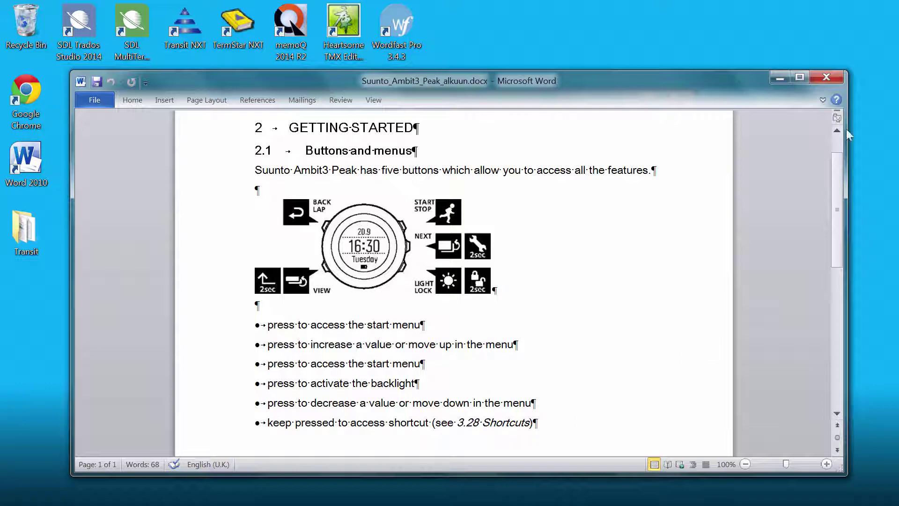
left_click(827, 76)
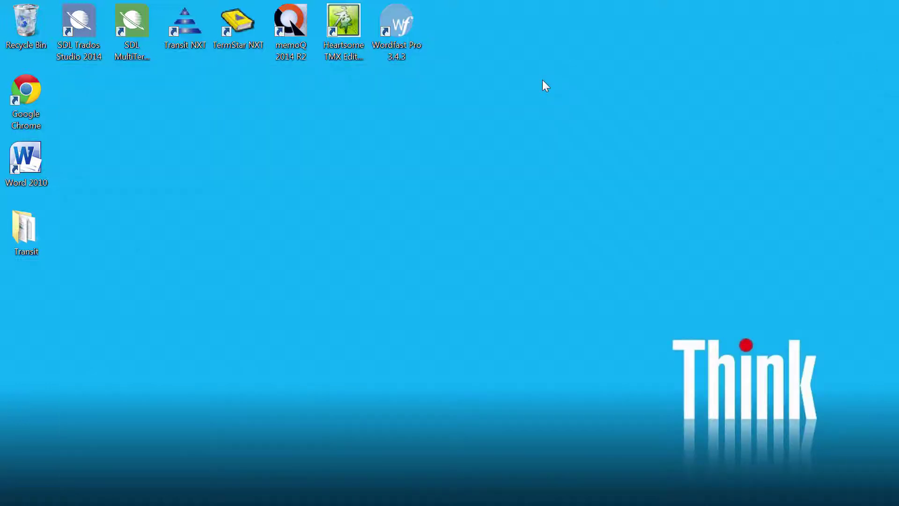